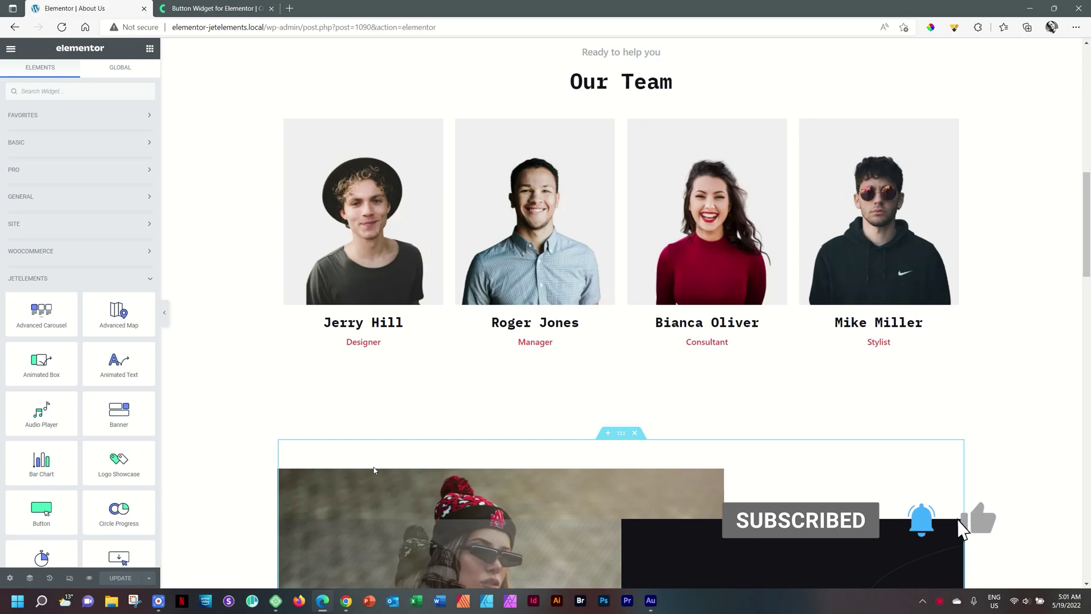
Drag the JetElements Button widget under the Designer subtitle in the first team card.
{"action": "scroll", "coordinate": [42, 460], "scroll_direction": "down", "scroll_amount": 3}
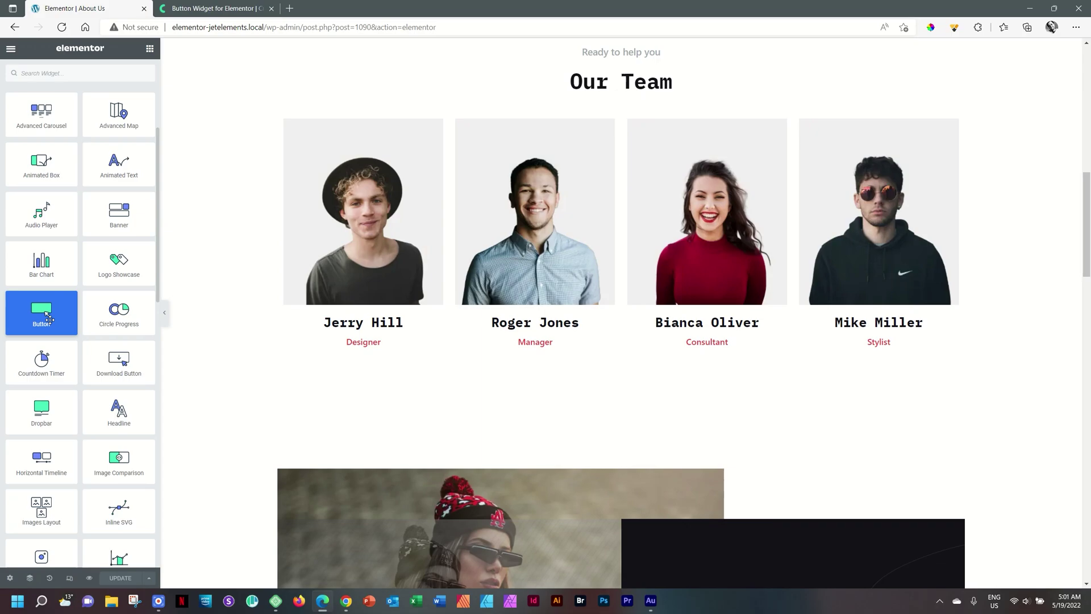
{"action": "scroll", "coordinate": [49, 318], "scroll_direction": "down", "scroll_amount": 1}
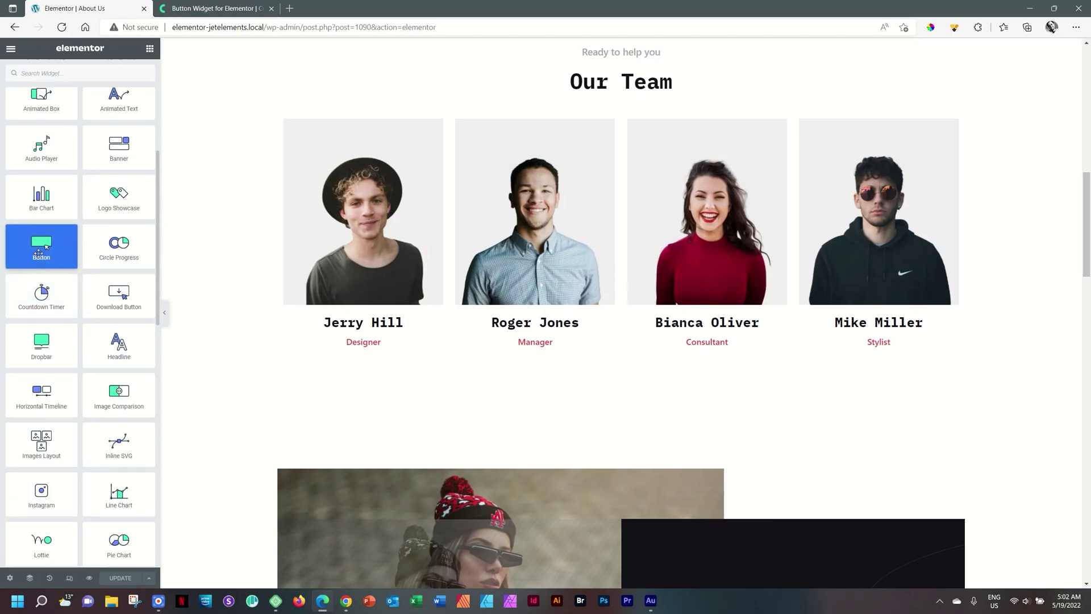
{"action": "left_click_drag", "start_coordinate": [40, 250], "coordinate": [357, 349]}
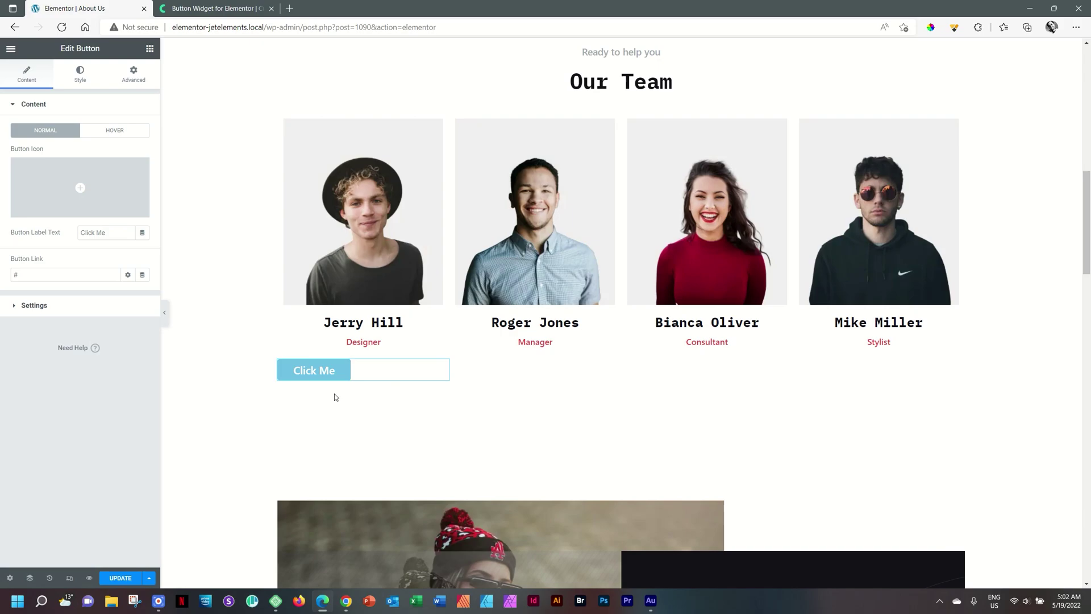
{"action": "left_click", "coordinate": [204, 6]}
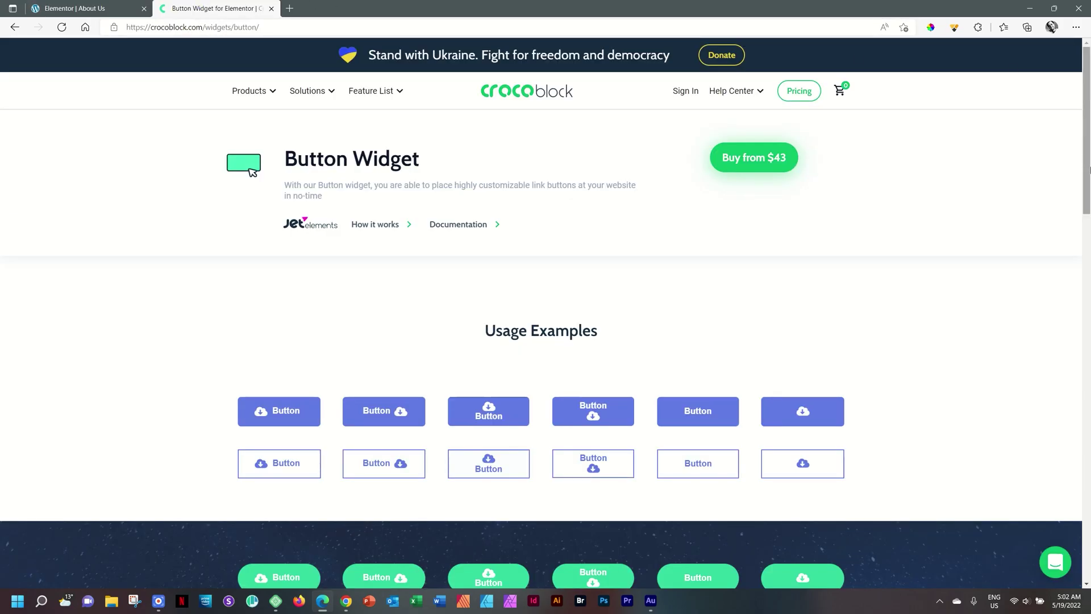
Scroll the Crocoblock Button Widget page down to the gradient button examples and subscription plans.
{"action": "left_click_drag", "start_coordinate": [1088, 165], "coordinate": [1088, 215]}
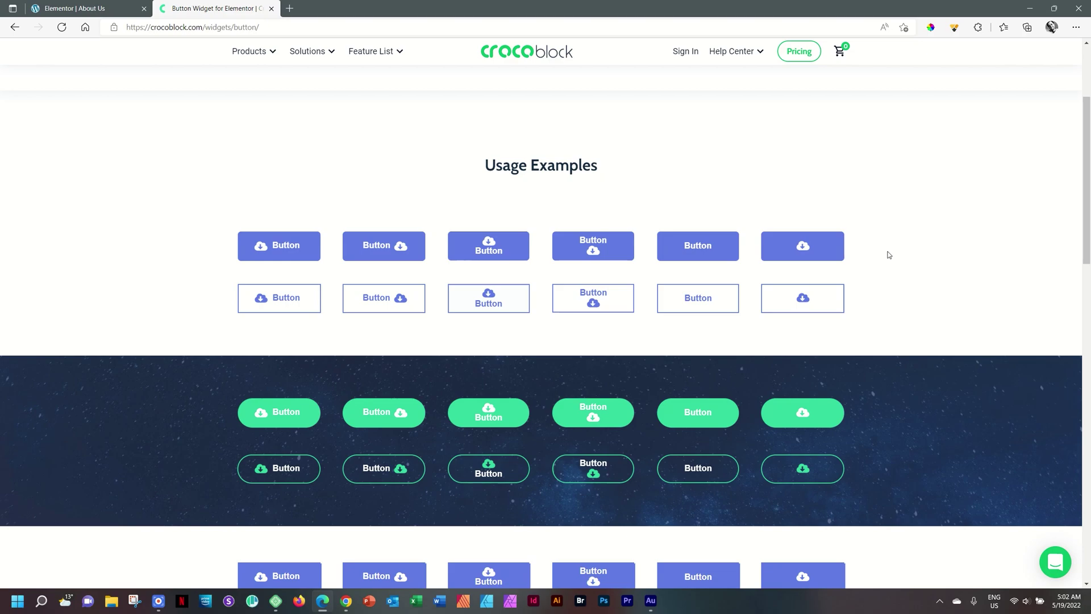
{"action": "scroll", "coordinate": [969, 341], "scroll_direction": "down", "scroll_amount": 4}
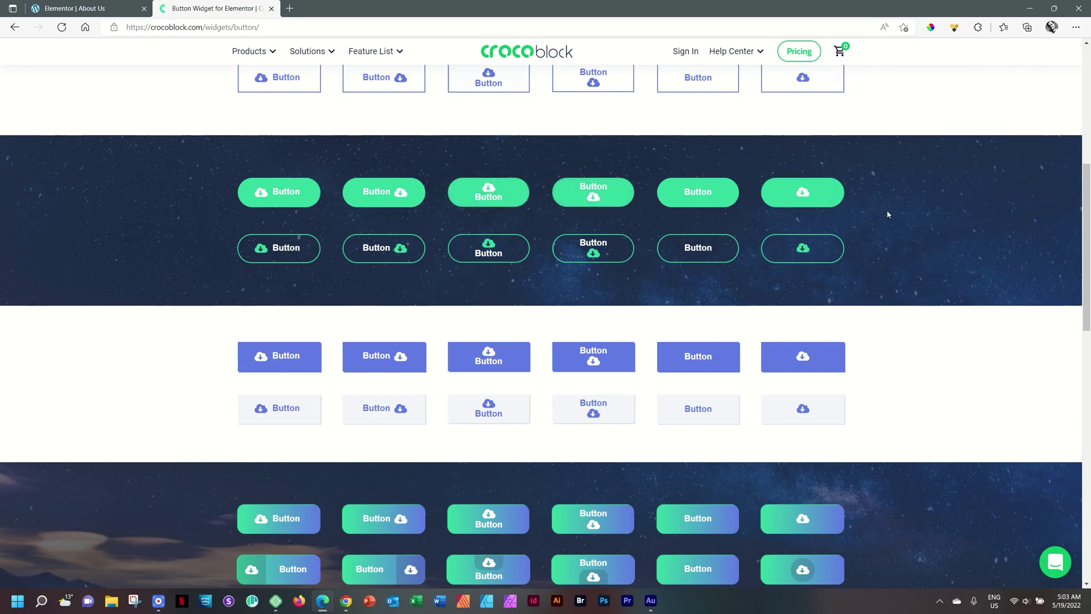
{"action": "scroll", "coordinate": [886, 210], "scroll_direction": "down", "scroll_amount": 5}
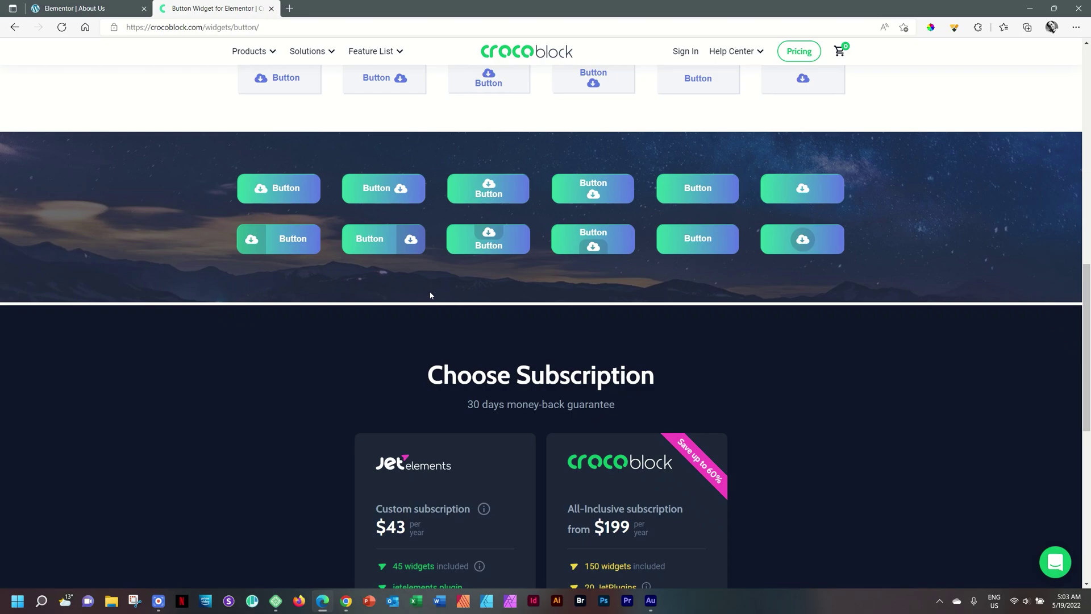
Back in Elementor, insert the bell icon from the Icon Library as the button icon.
{"action": "left_click", "coordinate": [84, 10]}
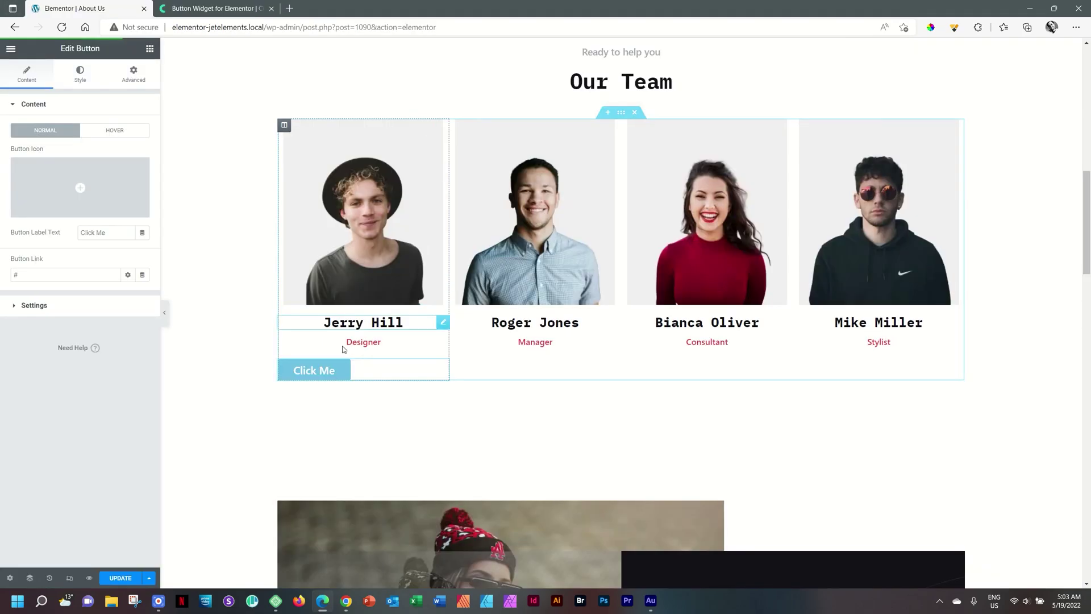
{"action": "mouse_move", "coordinate": [74, 199]}
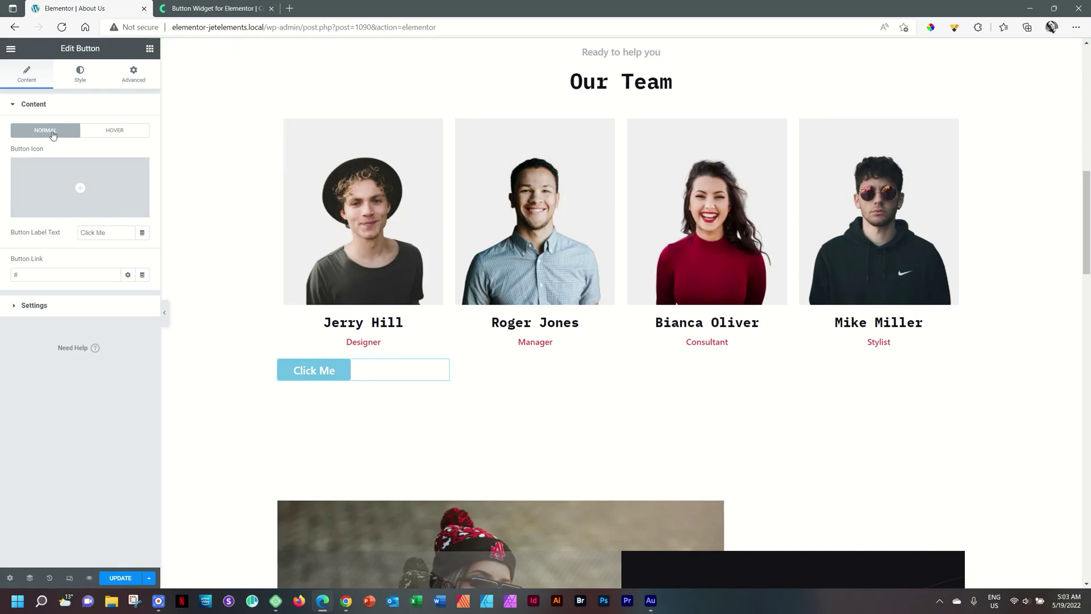
{"action": "left_click", "coordinate": [80, 190]}
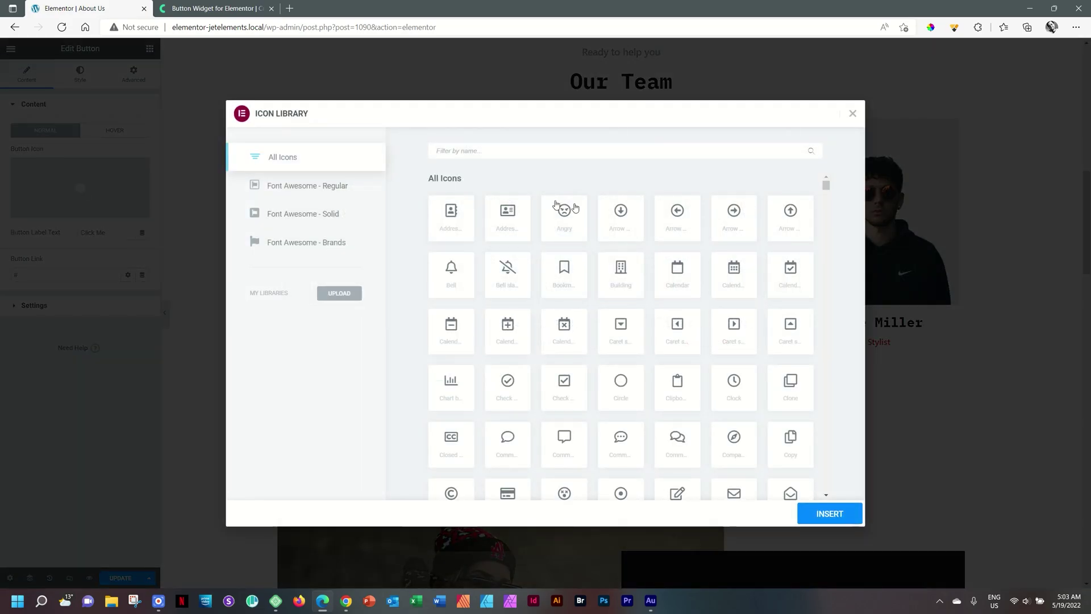
{"action": "left_click", "coordinate": [438, 279]}
{"action": "left_click", "coordinate": [819, 513]}
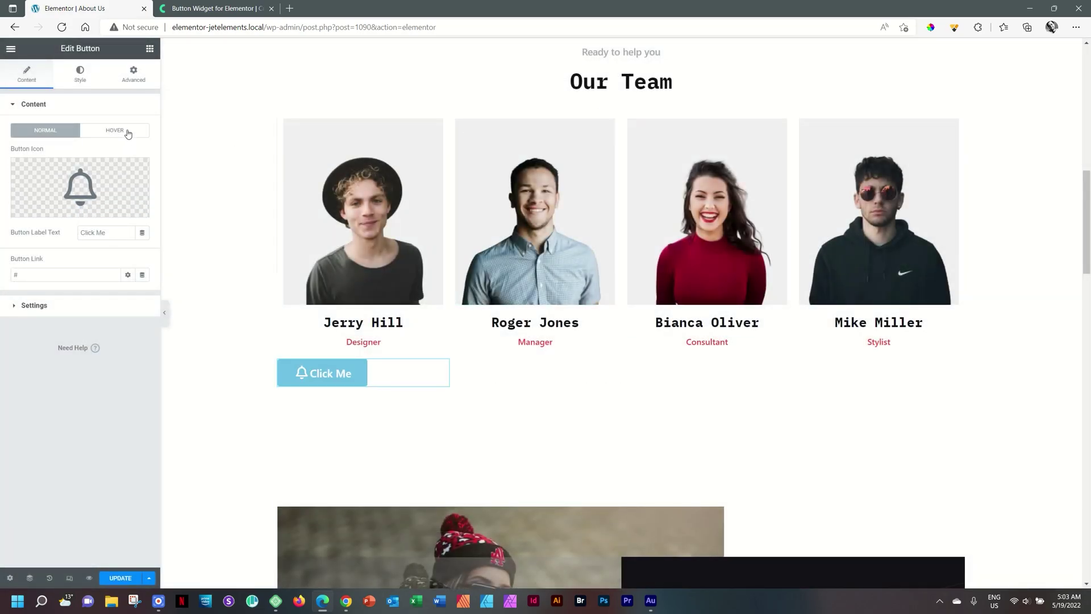
Give the button's hover state the check-circle icon.
{"action": "left_click", "coordinate": [128, 131]}
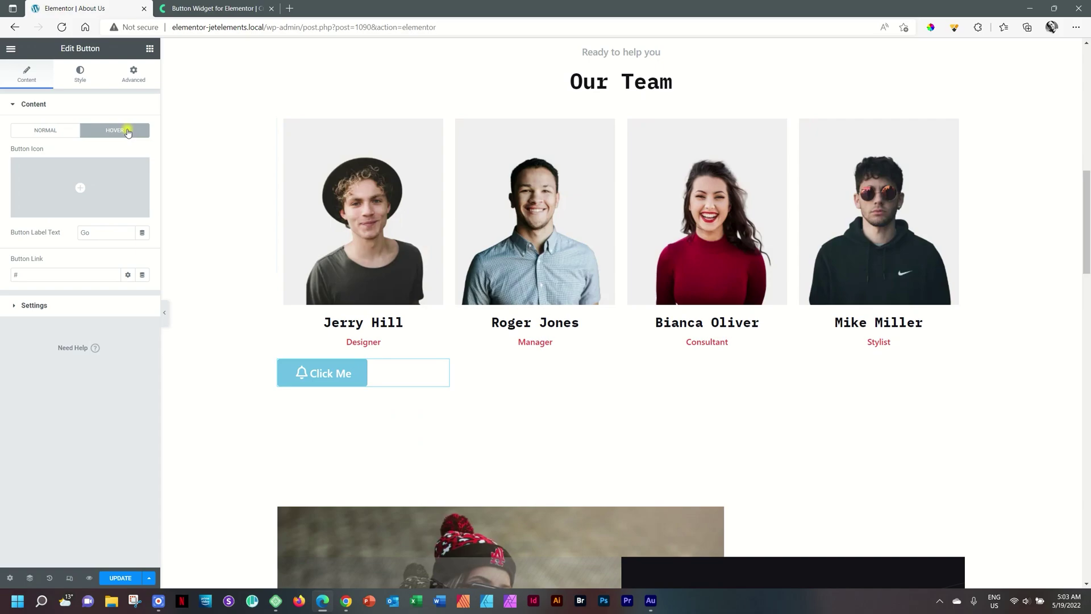
{"action": "left_click", "coordinate": [80, 187]}
{"action": "left_click", "coordinate": [514, 392]}
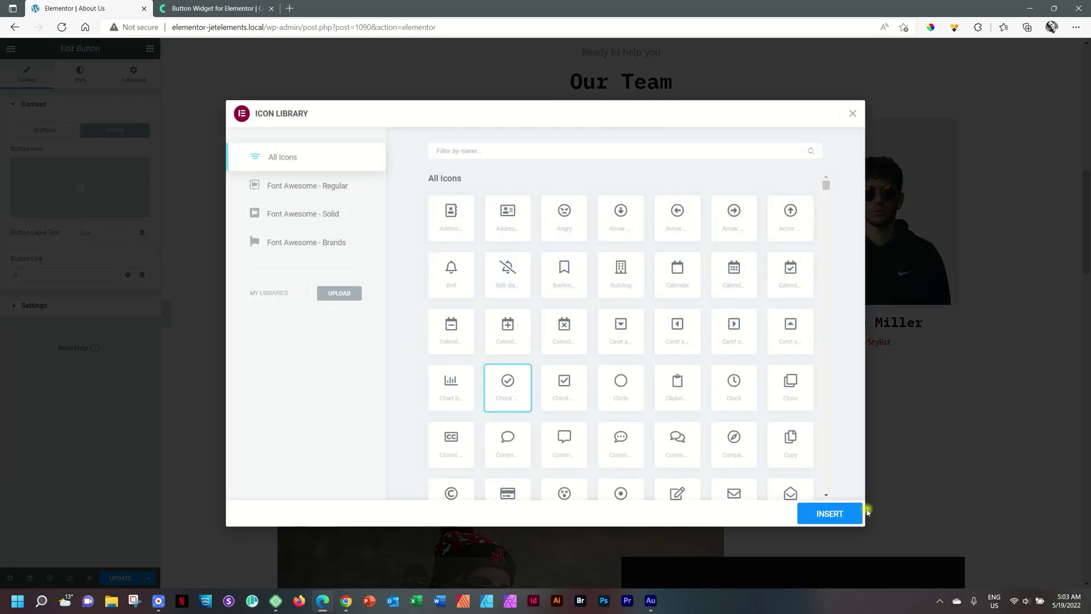
{"action": "left_click", "coordinate": [829, 514]}
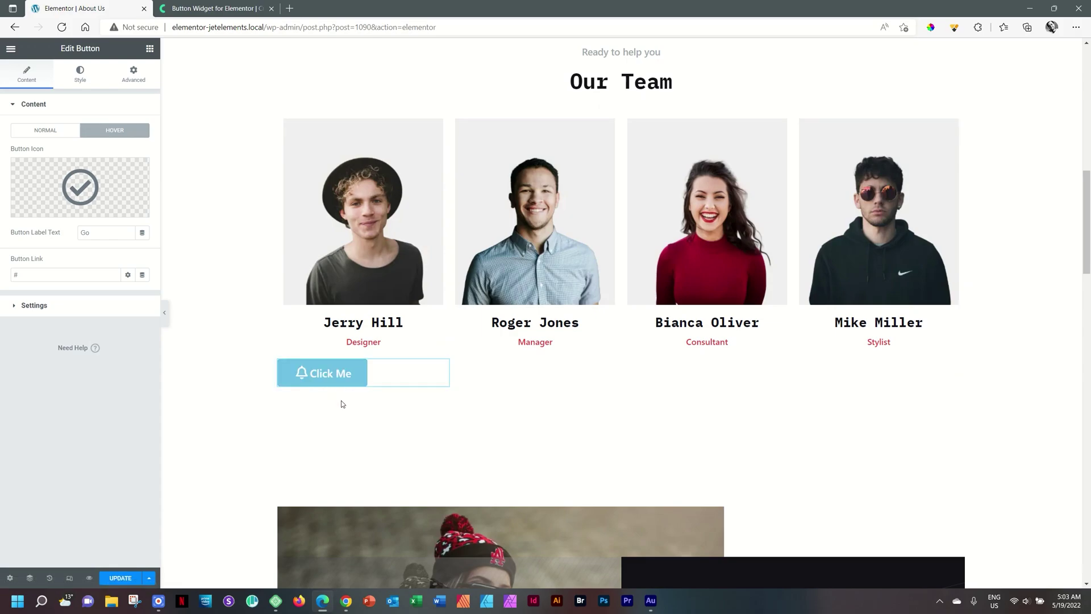
{"action": "left_click", "coordinate": [38, 132]}
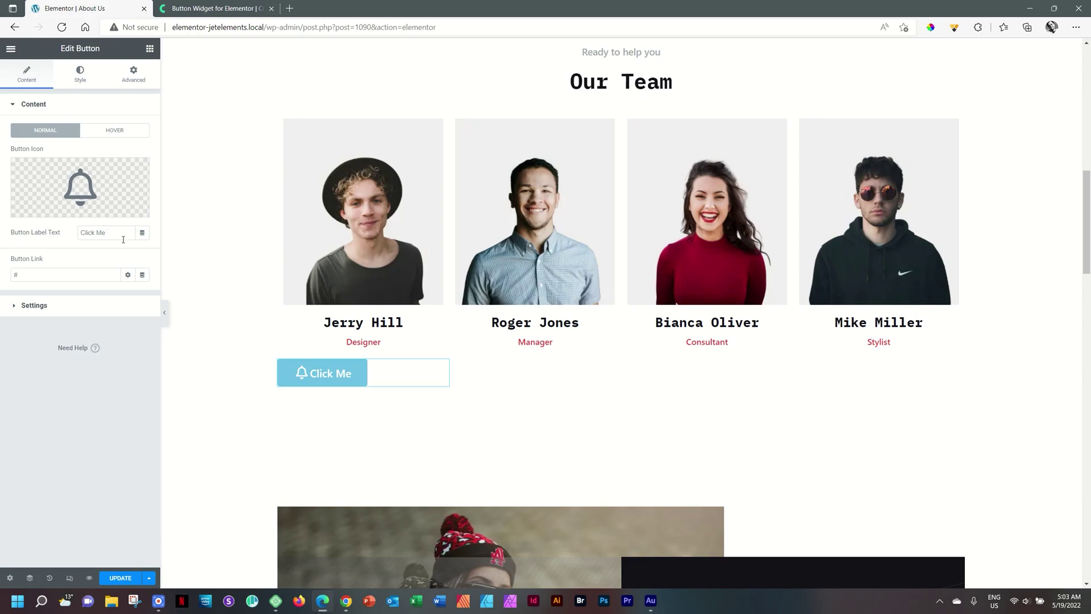
Change the button label from Click Me to Ring Me.
{"action": "left_click_drag", "start_coordinate": [123, 240], "coordinate": [50, 232]}
{"action": "type", "text": "Read"}
{"action": "key", "text": "BackSpace"}
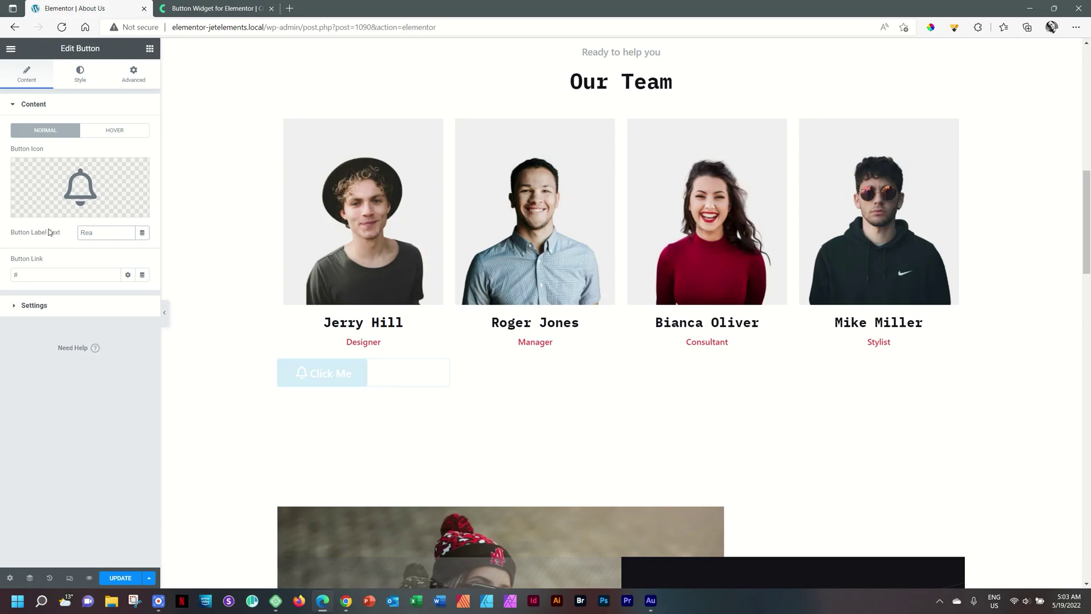
{"action": "type", "text": "ing Me"}
Change the hover label from Go to Success.
{"action": "left_click", "coordinate": [114, 130]}
{"action": "left_click_drag", "start_coordinate": [109, 232], "coordinate": [54, 224]}
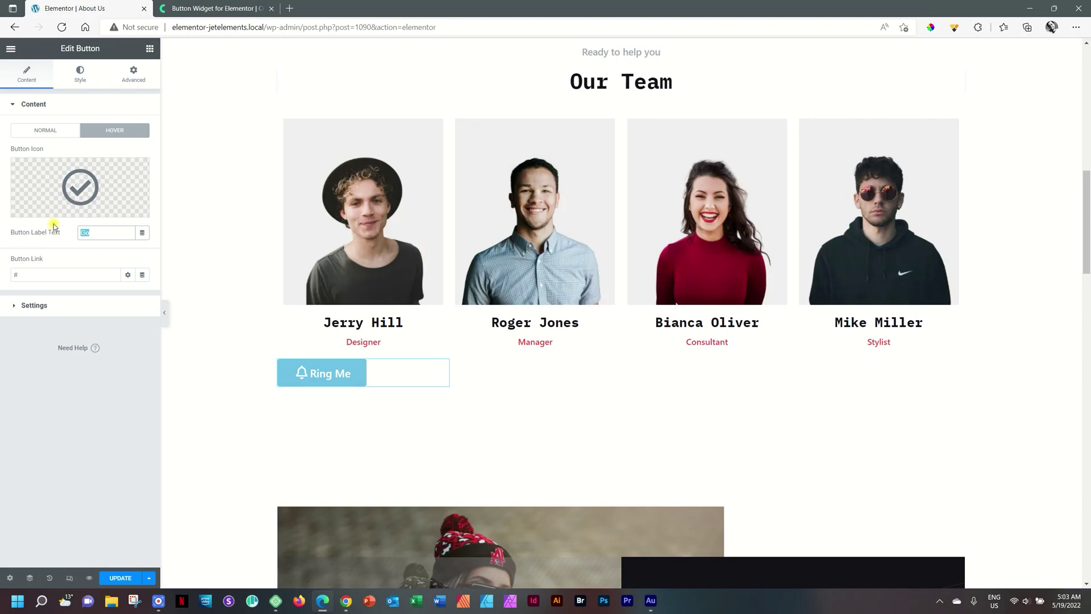
{"action": "type", "text": "Success"}
Preview the Fade, Up Slide and Down Slide hover effects on the button.
{"action": "left_click", "coordinate": [32, 310]}
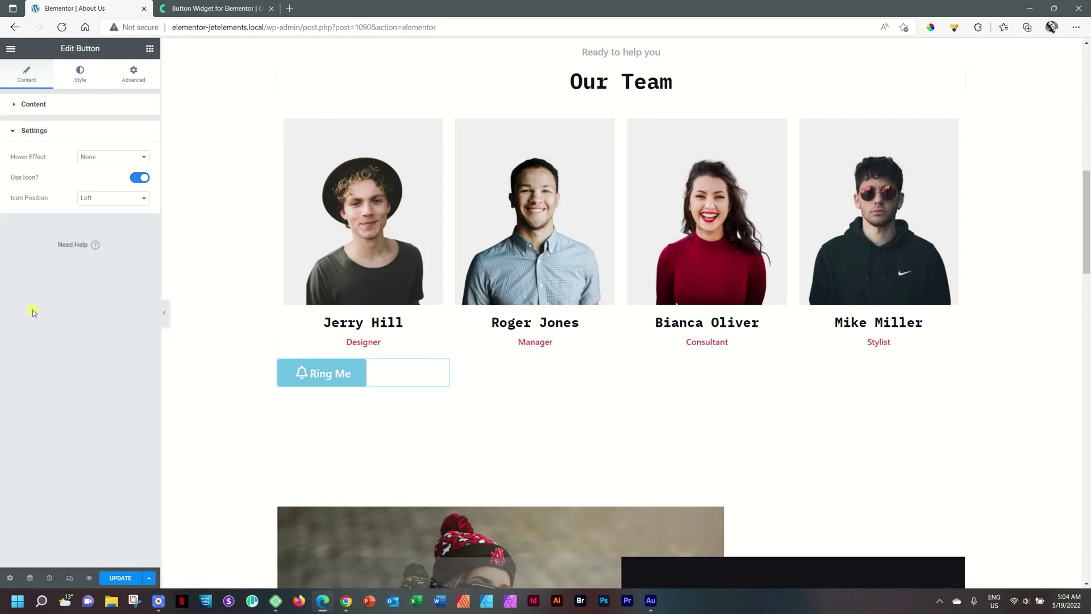
{"action": "left_click", "coordinate": [136, 164]}
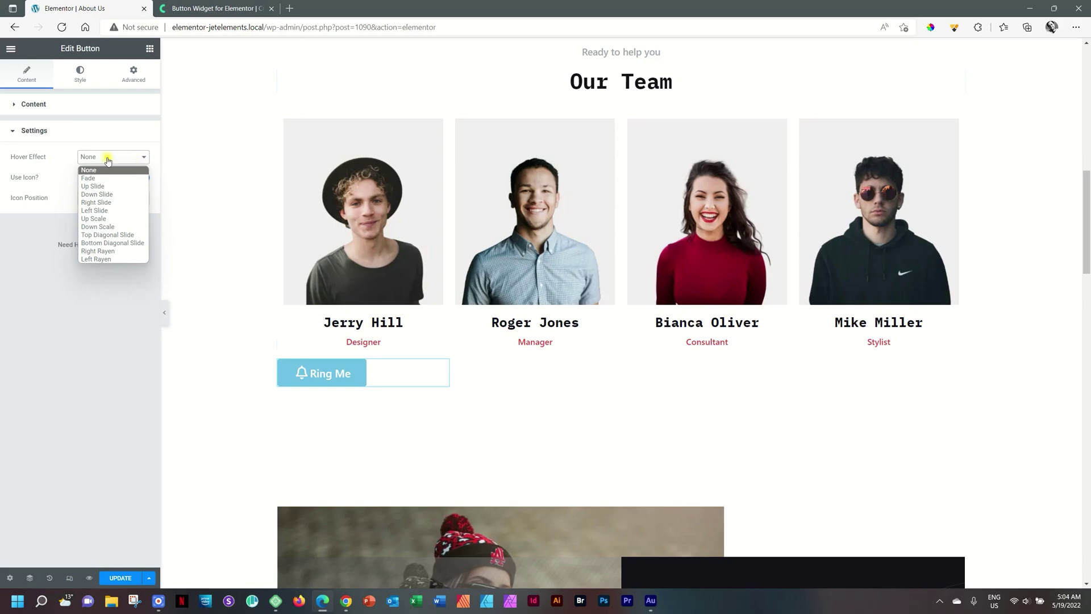
{"action": "left_click", "coordinate": [108, 179]}
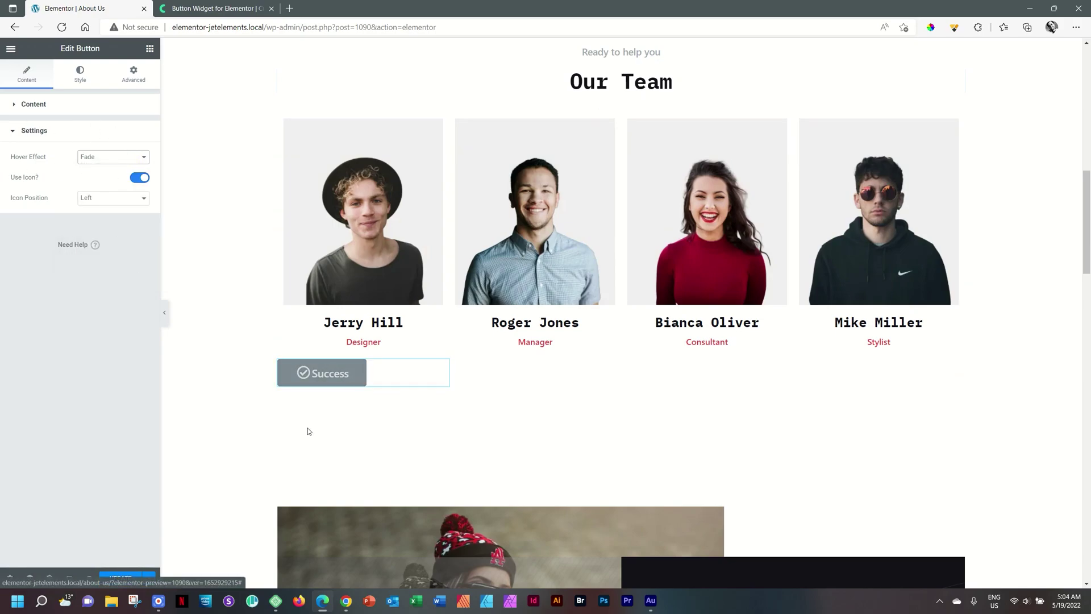
{"action": "left_click", "coordinate": [111, 157]}
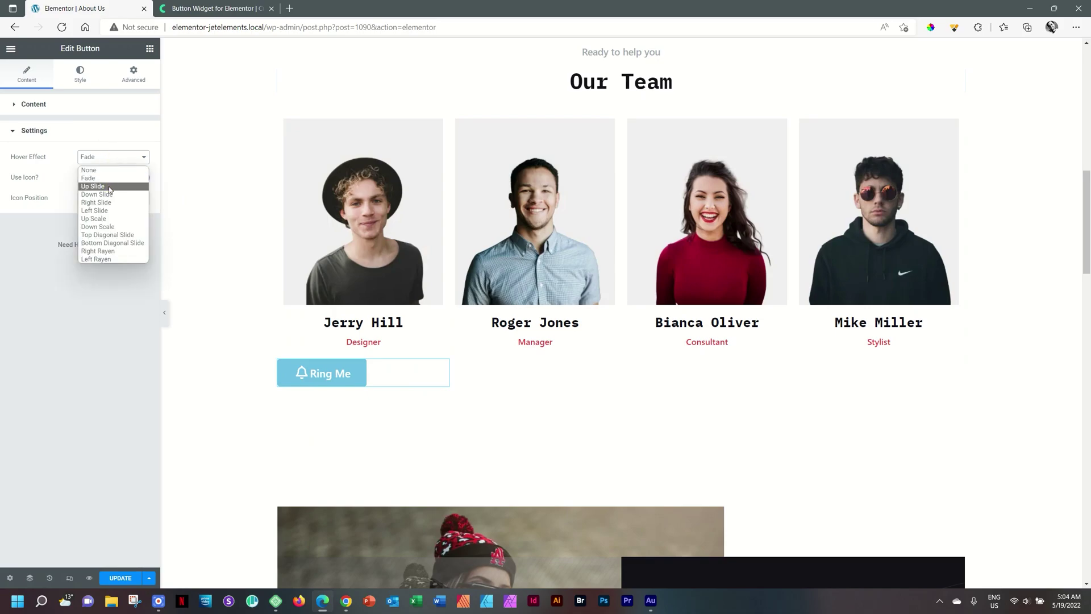
{"action": "left_click", "coordinate": [108, 188]}
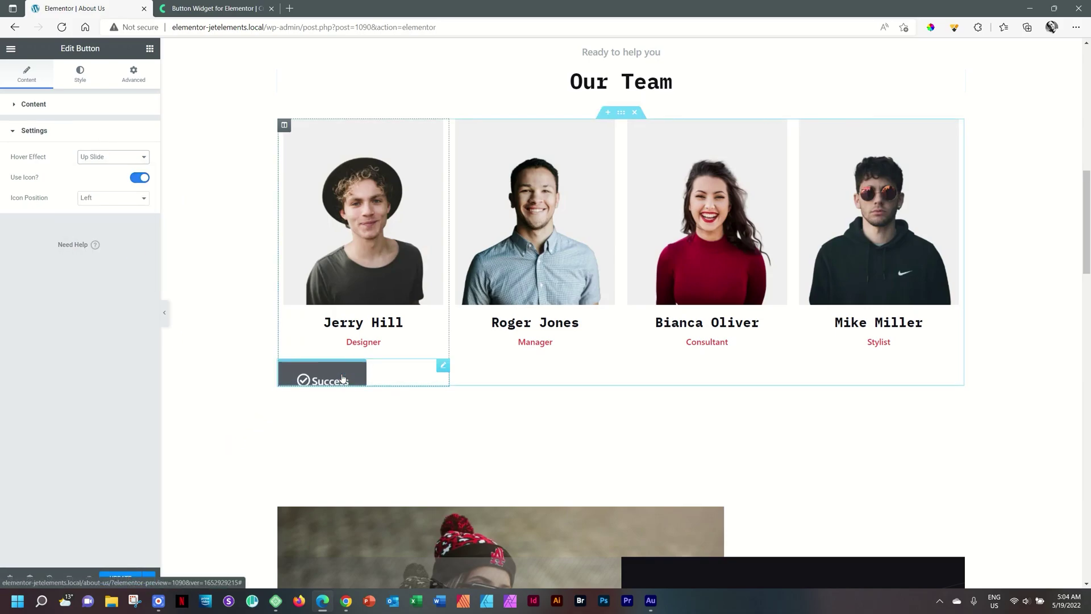
{"action": "left_click", "coordinate": [105, 161]}
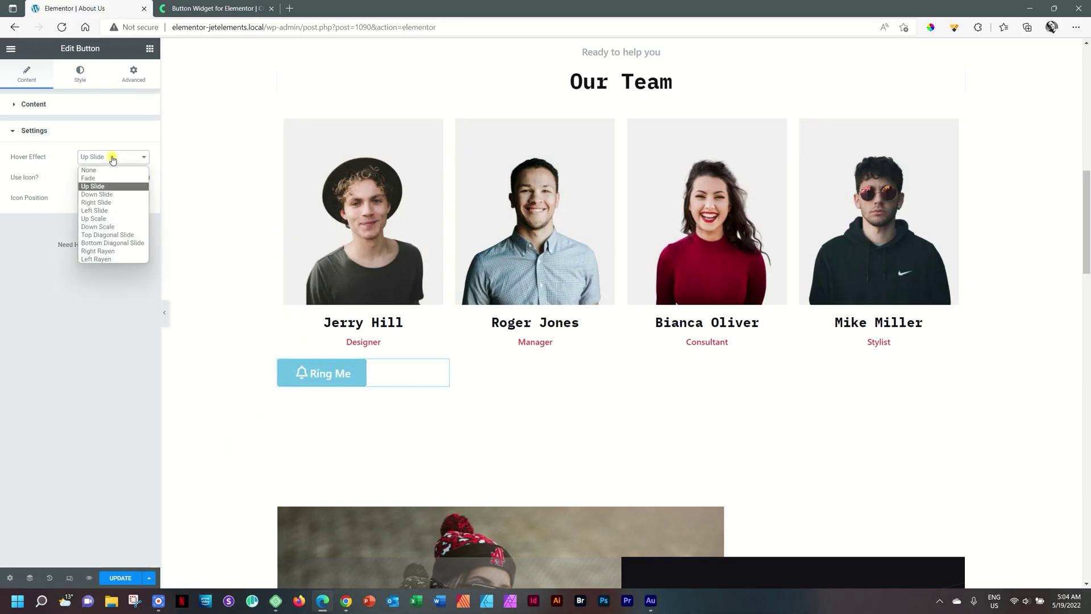
{"action": "left_click", "coordinate": [108, 195]}
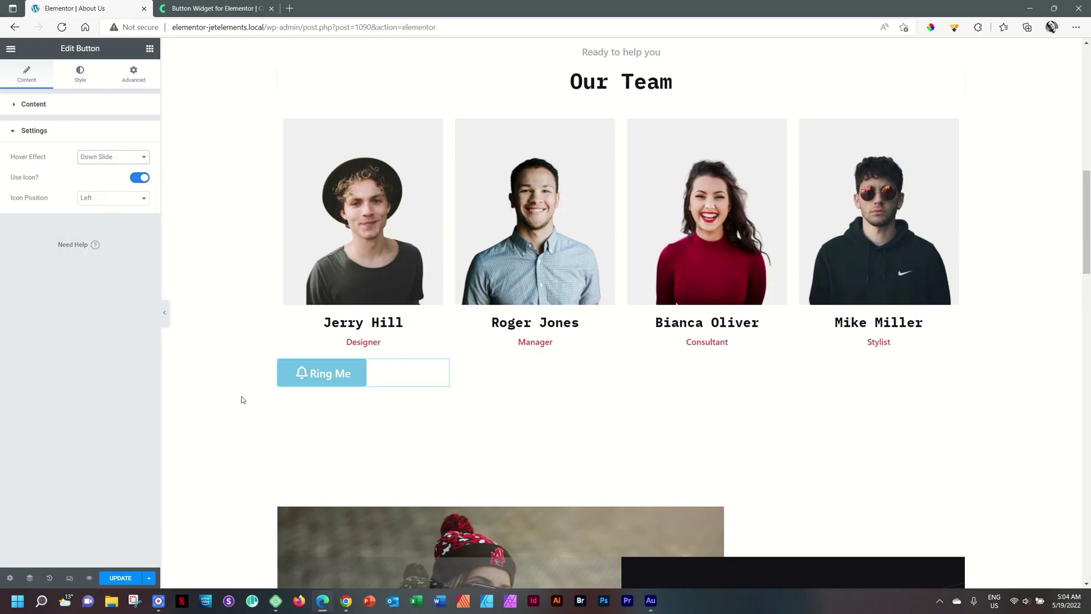
Settle on Bottom Diagonal Slide after trying Top Diagonal Slide, and turn the icon off.
{"action": "left_click", "coordinate": [114, 157]}
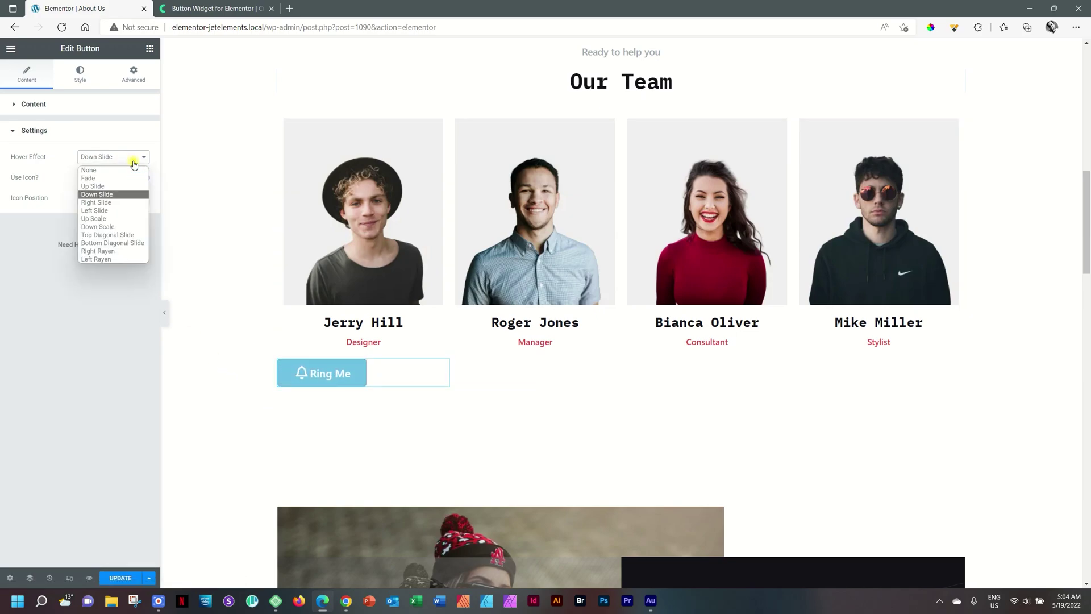
{"action": "left_click", "coordinate": [105, 233]}
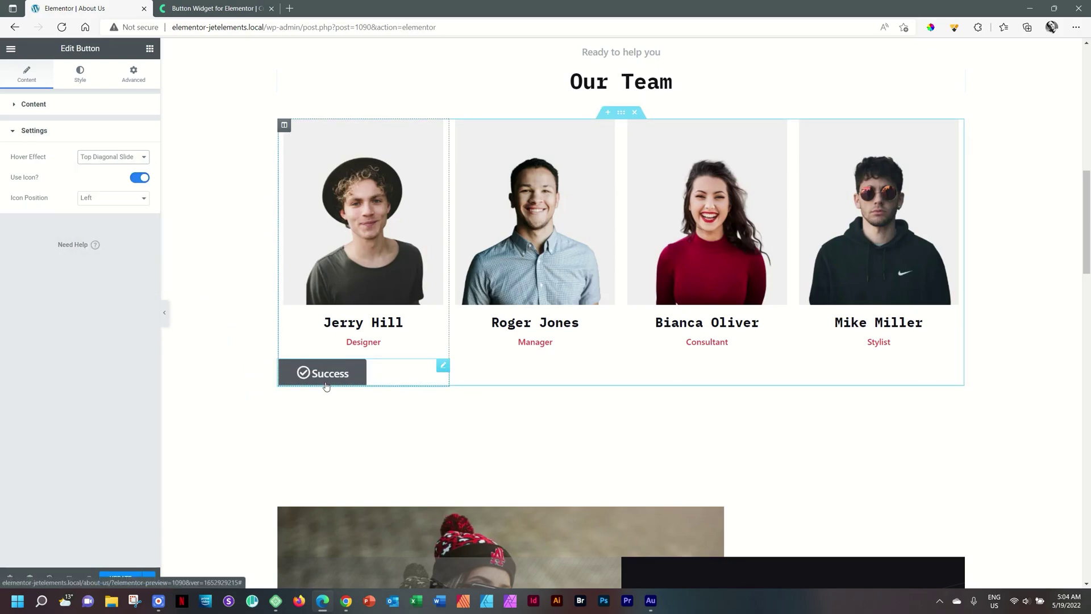
{"action": "left_click", "coordinate": [137, 158]}
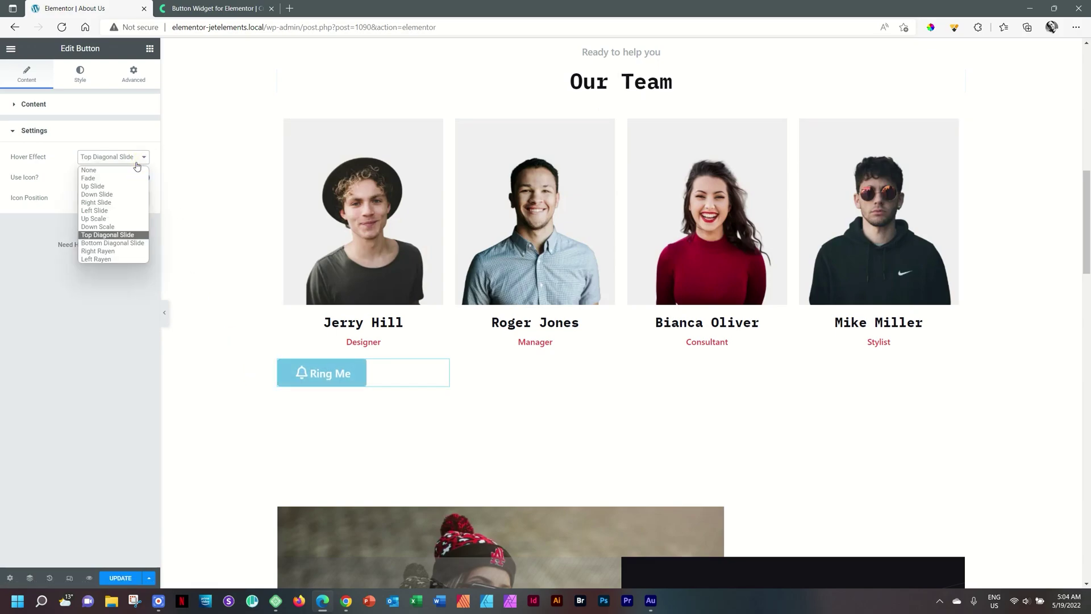
{"action": "left_click", "coordinate": [111, 243]}
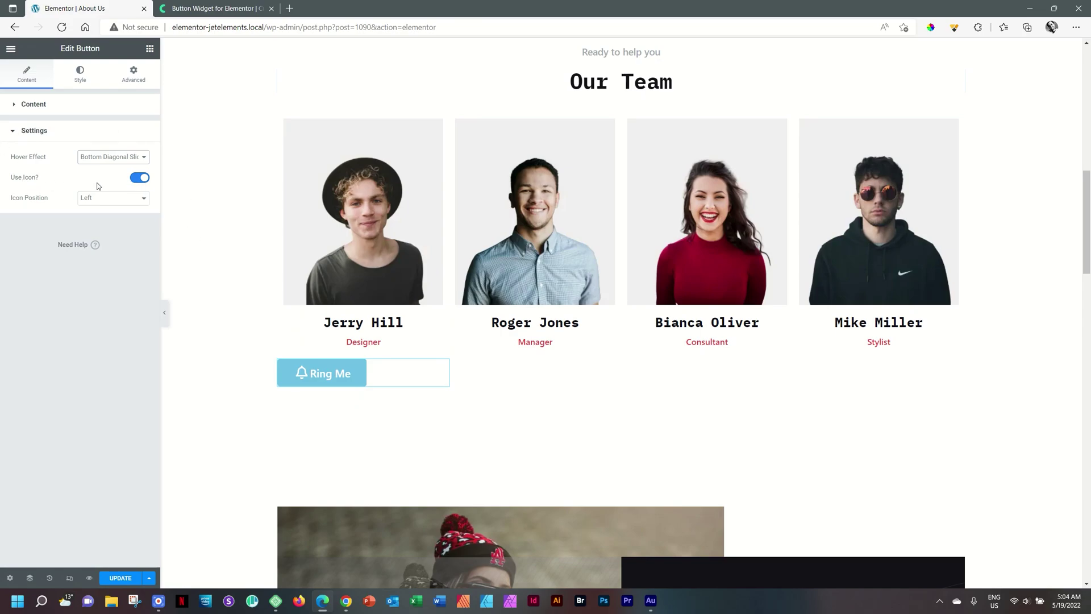
{"action": "left_click", "coordinate": [140, 178]}
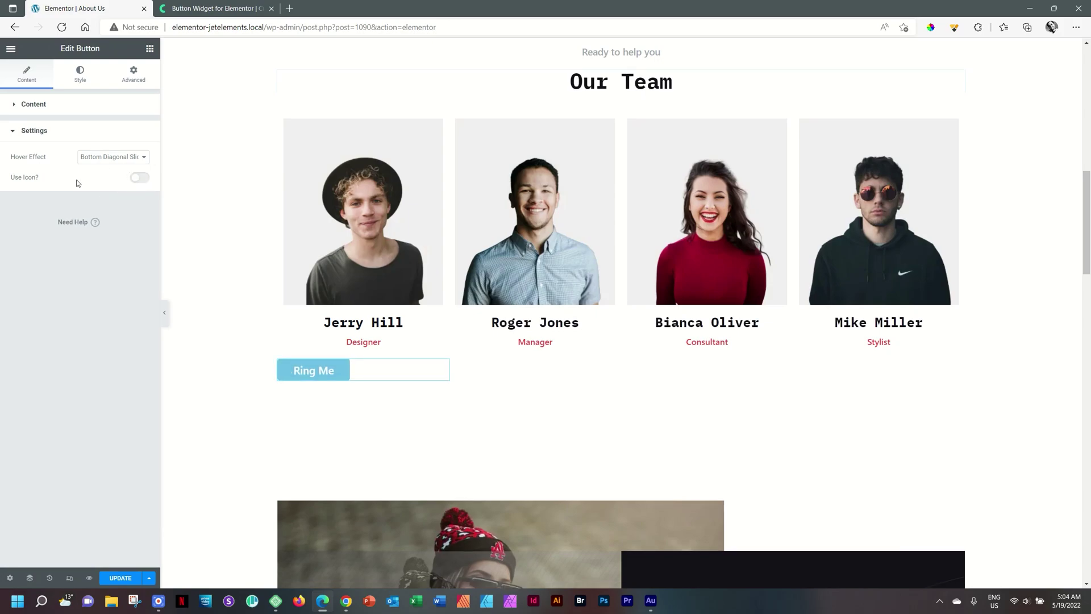
Turn Use Icon back on to restore the bell icon.
{"action": "left_click", "coordinate": [38, 109]}
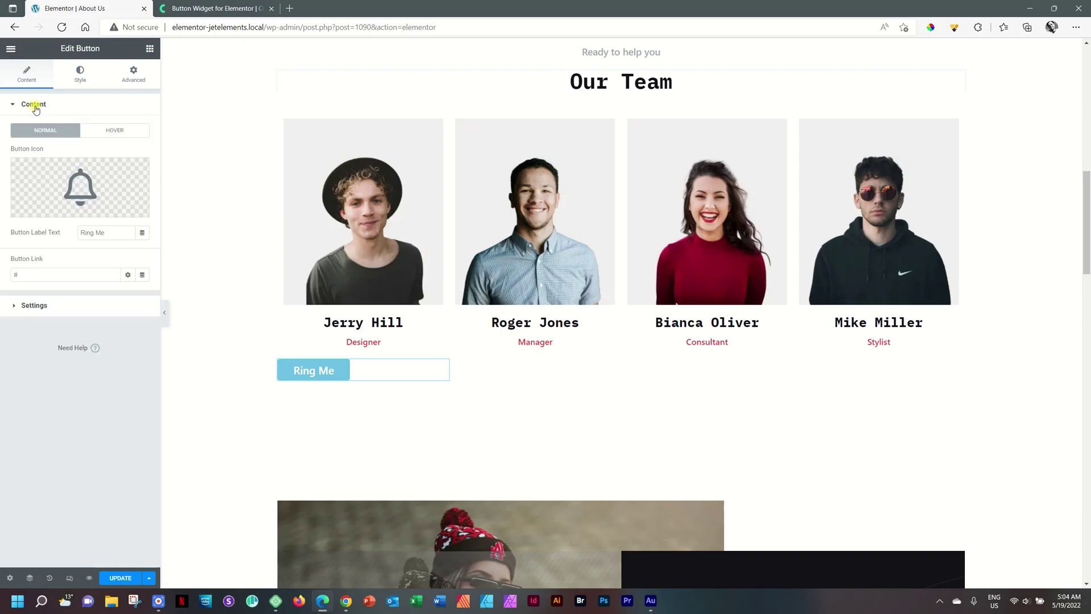
{"action": "left_click", "coordinate": [25, 104]}
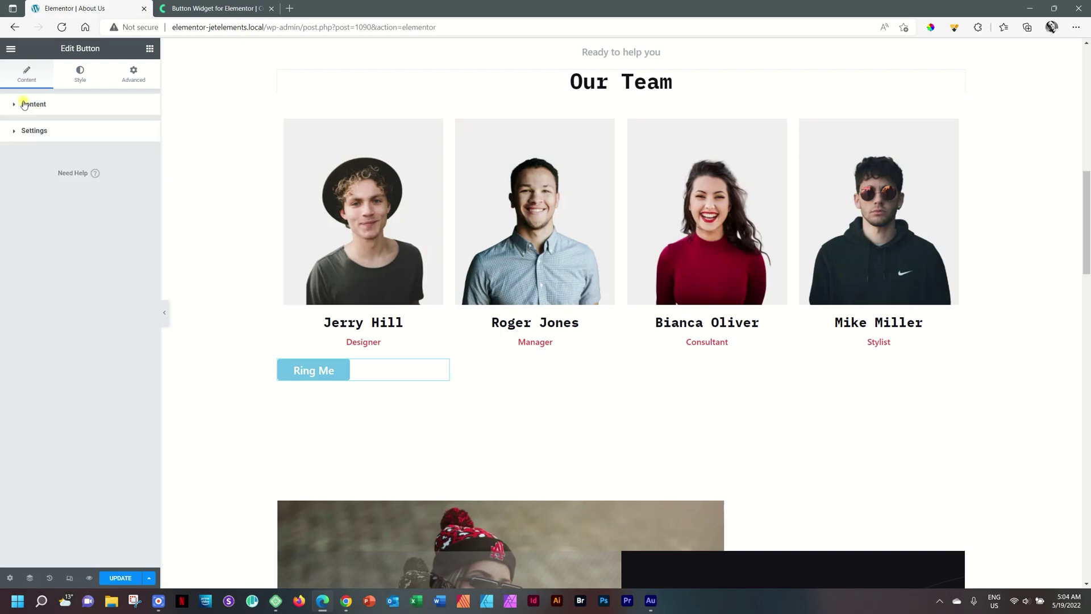
{"action": "left_click", "coordinate": [24, 138]}
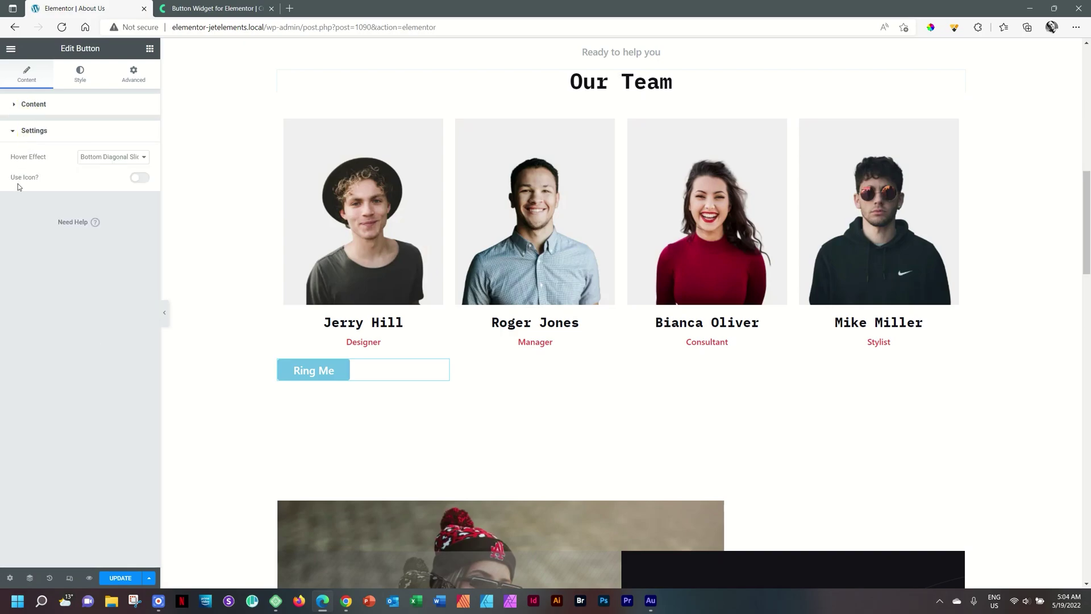
{"action": "left_click", "coordinate": [138, 179]}
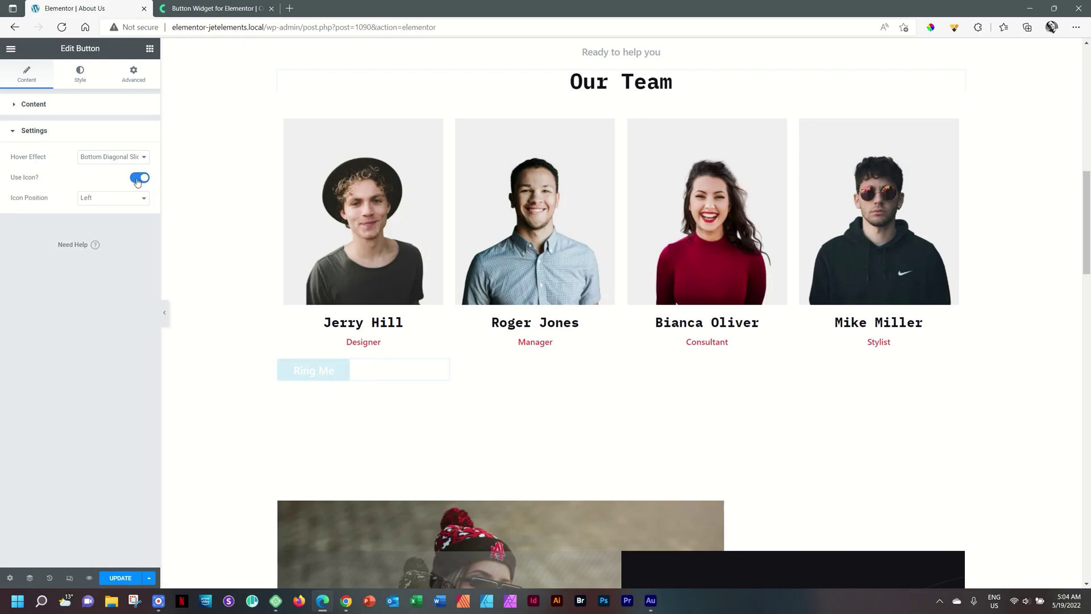
Try icon positions Top and Right, then place the bell at Bottom.
{"action": "left_click", "coordinate": [104, 200]}
{"action": "left_click", "coordinate": [99, 221]}
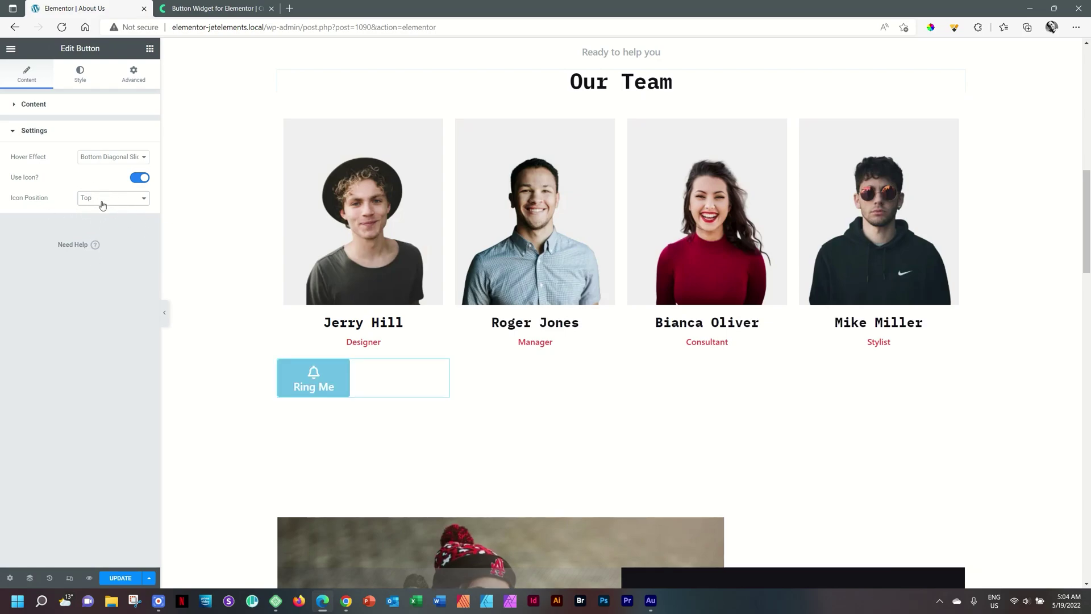
{"action": "left_click", "coordinate": [102, 204]}
{"action": "left_click", "coordinate": [100, 225]}
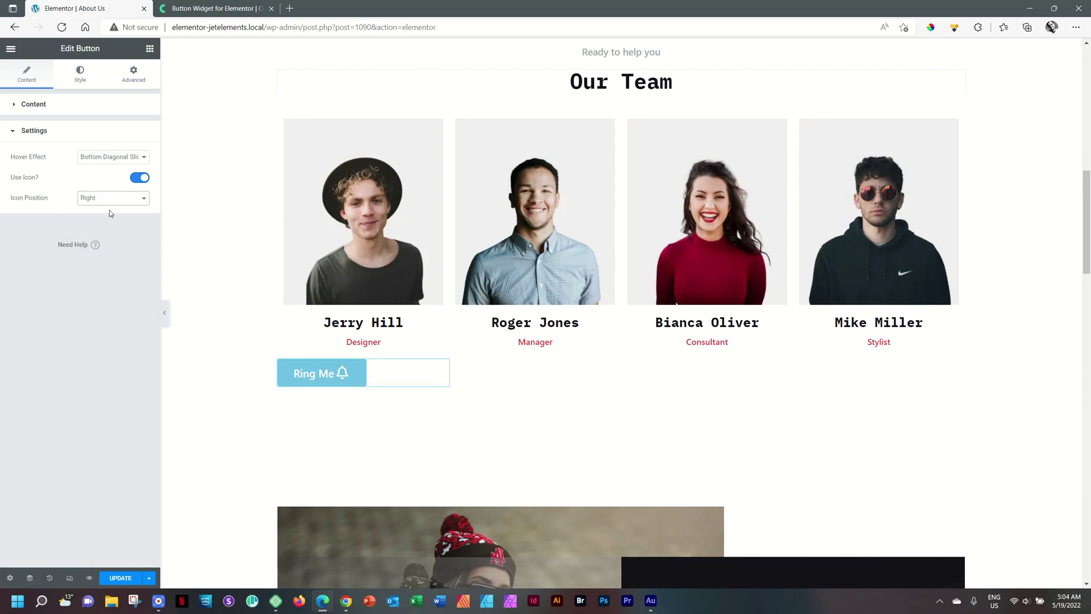
{"action": "left_click", "coordinate": [114, 198]}
{"action": "left_click", "coordinate": [96, 236]}
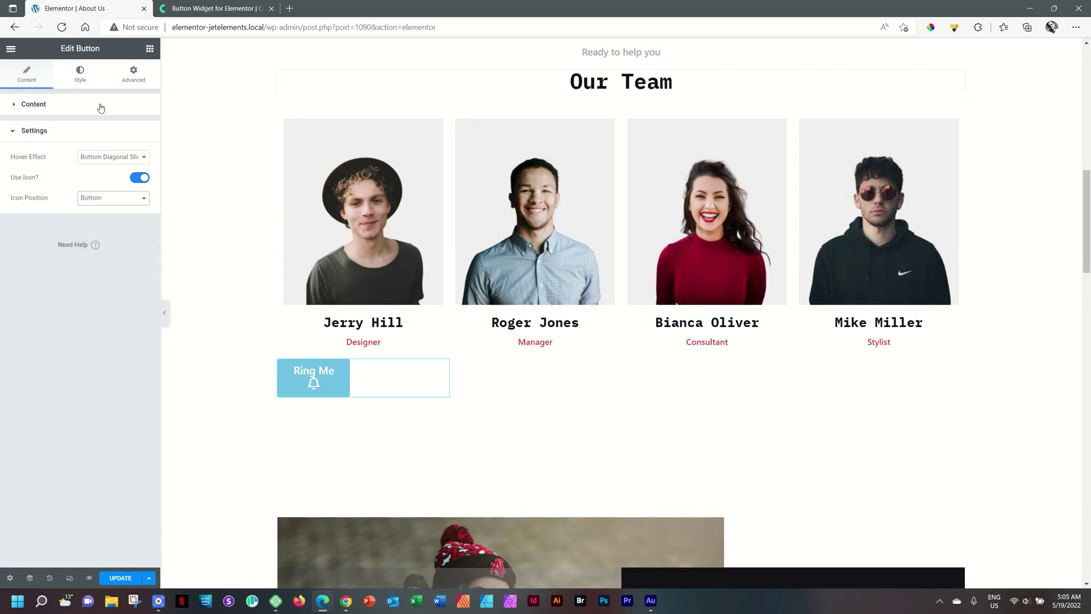
{"action": "left_click", "coordinate": [86, 86]}
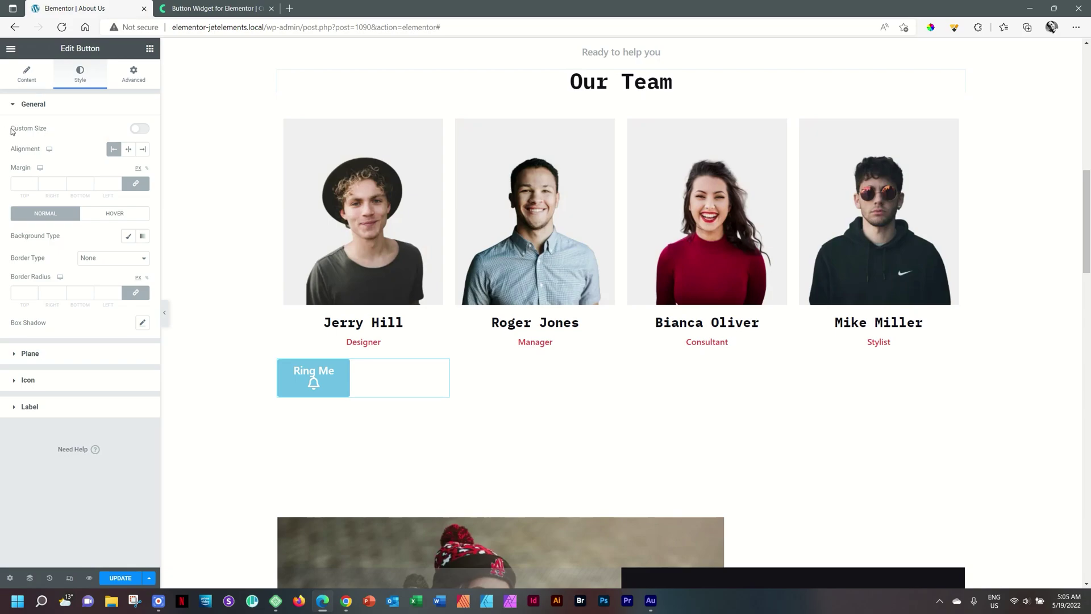
Enable Custom Size and set a pixel width of about 109.
{"action": "left_click", "coordinate": [142, 130]}
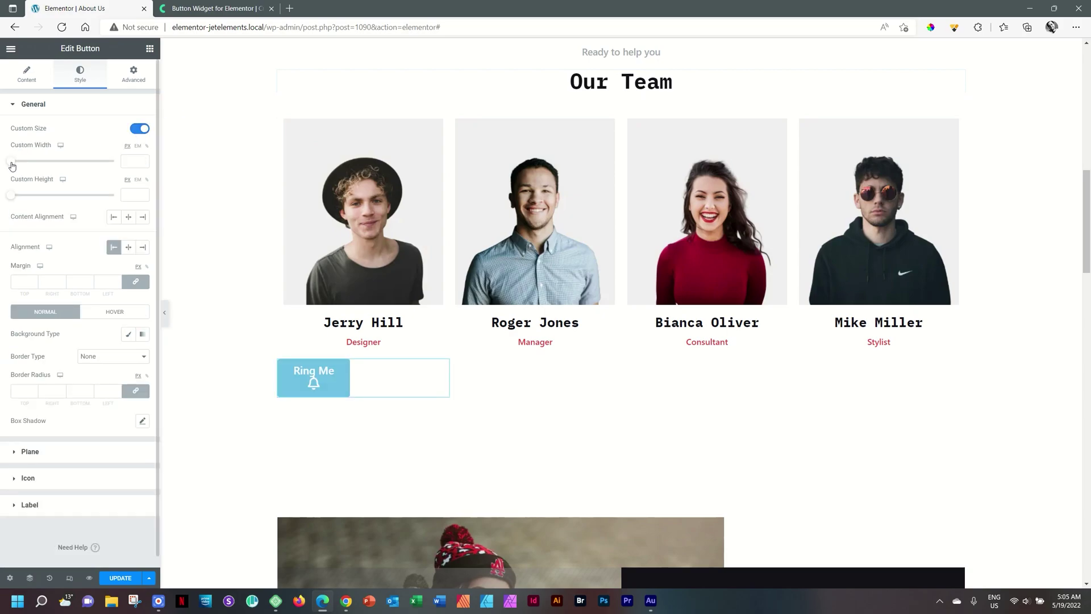
{"action": "left_click", "coordinate": [134, 162]}
{"action": "type", "text": "100"}
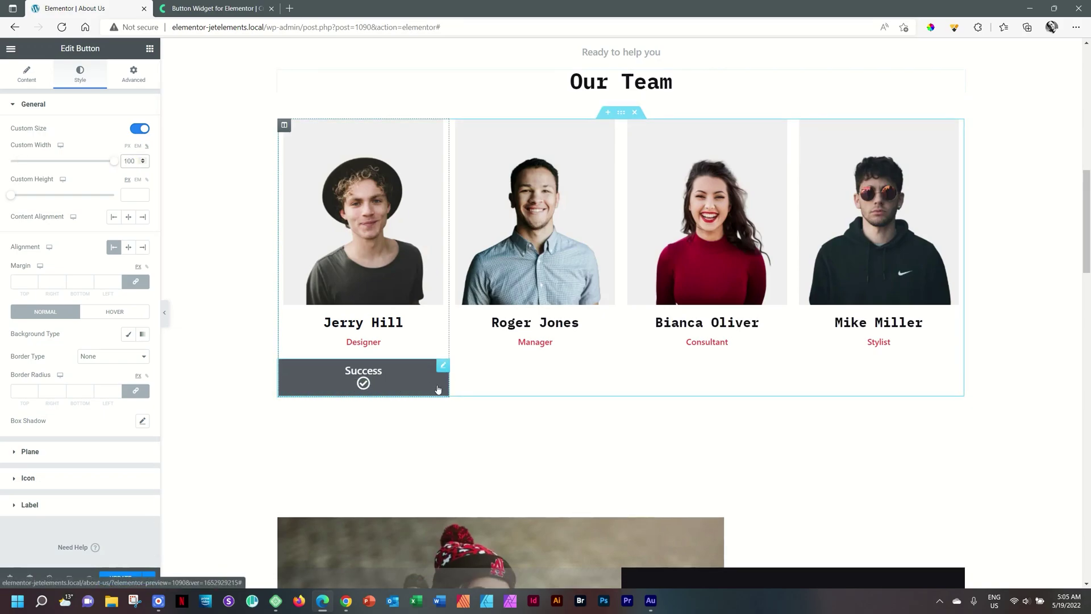
{"action": "left_click", "coordinate": [127, 146]}
{"action": "mouse_move", "coordinate": [16, 161]}
{"action": "left_mouse_down"}
{"action": "mouse_move", "coordinate": [40, 164]}
{"action": "mouse_move", "coordinate": [25, 166]}
{"action": "left_mouse_up"}
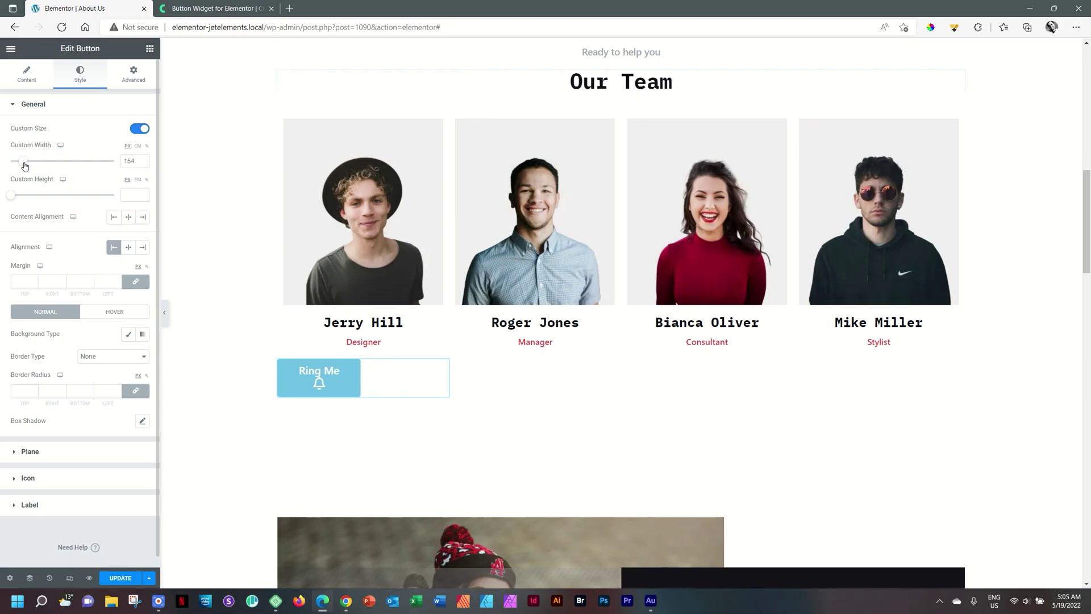
Set the button's custom width to 200 px and height to 75.
{"action": "left_click", "coordinate": [141, 130]}
{"action": "left_click", "coordinate": [140, 129]}
{"action": "double_click", "coordinate": [131, 160]}
{"action": "type", "text": "200"}
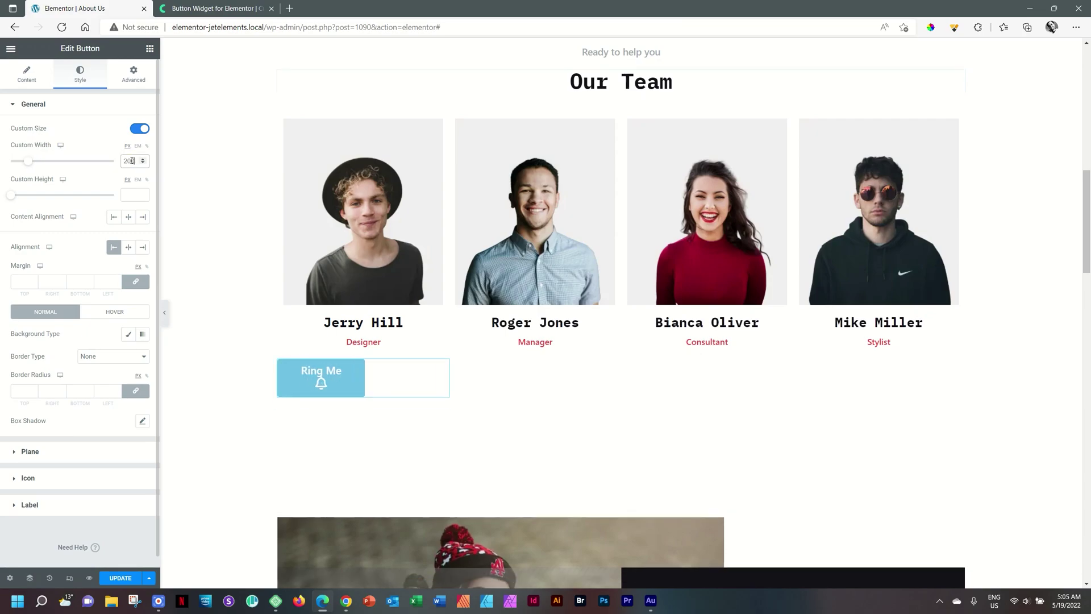
{"action": "left_click", "coordinate": [126, 195]}
{"action": "type", "text": "100"}
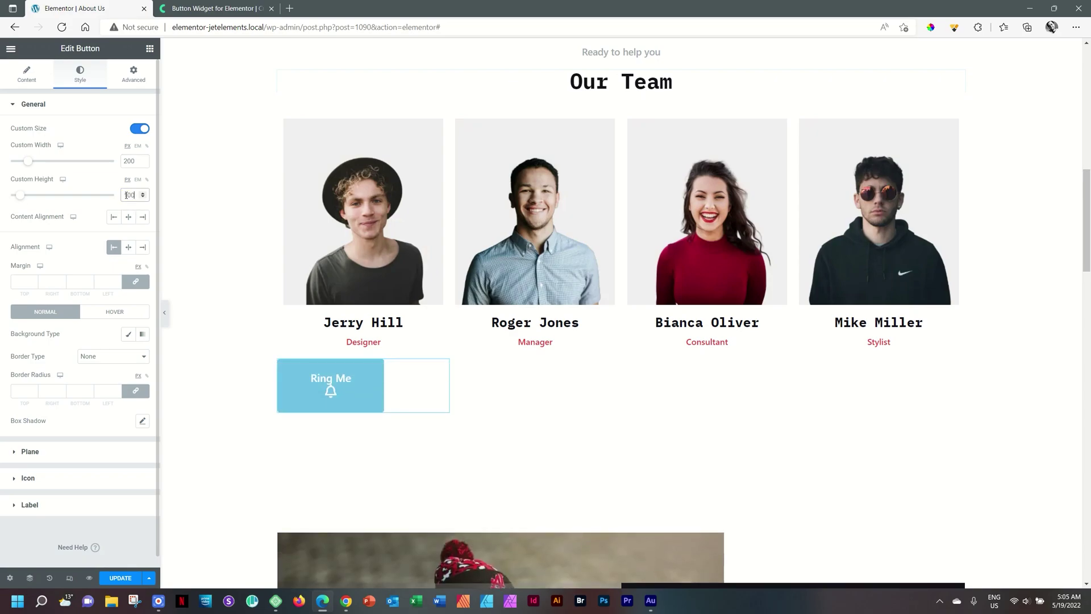
{"action": "type", "text": "75"}
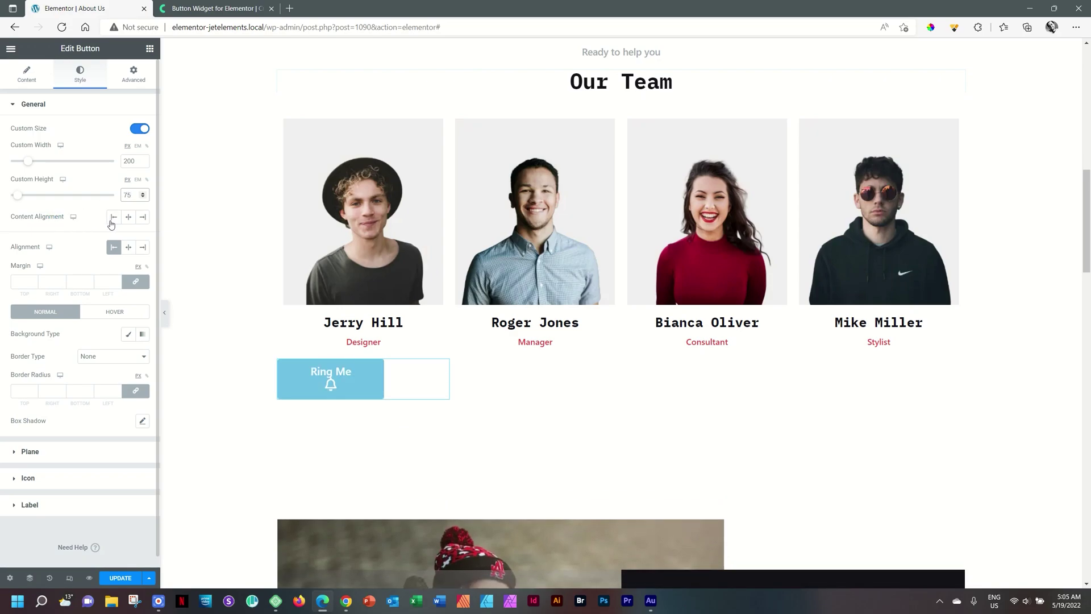
Set Content Alignment to Center after trying right and left.
{"action": "left_click", "coordinate": [141, 217]}
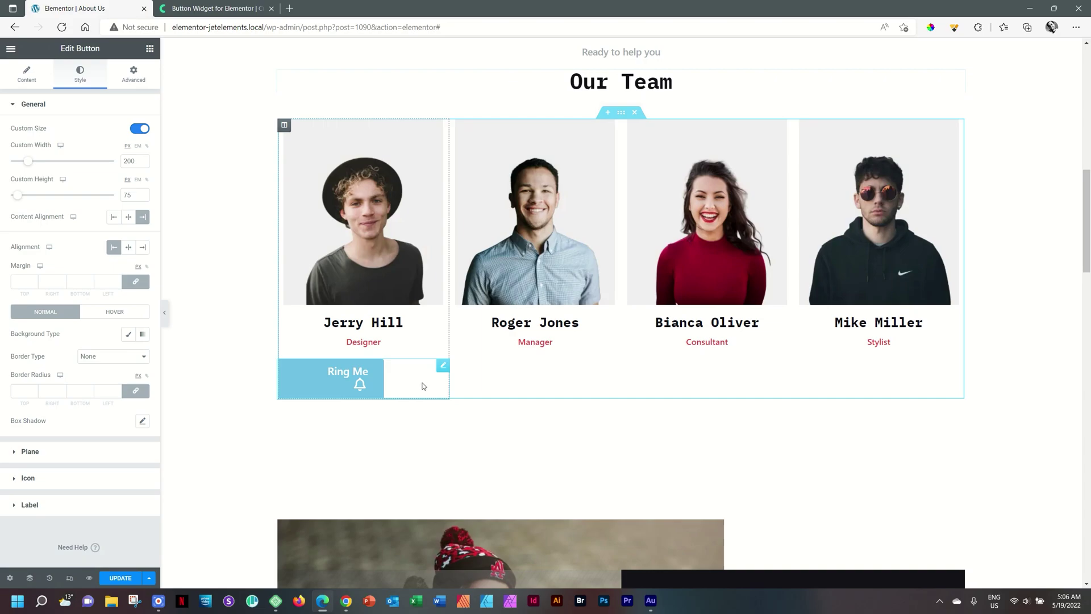
{"action": "left_click", "coordinate": [128, 218]}
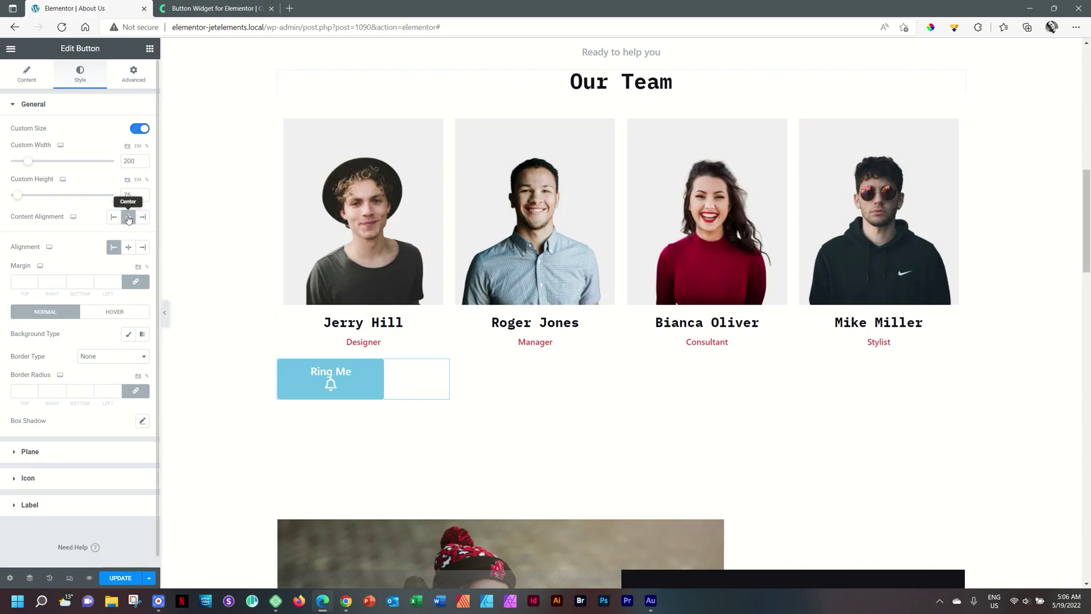
{"action": "left_click", "coordinate": [113, 217]}
{"action": "left_click", "coordinate": [142, 217]}
{"action": "left_click", "coordinate": [127, 218]}
Set the button's Alignment to Center within its column.
{"action": "left_click", "coordinate": [142, 247]}
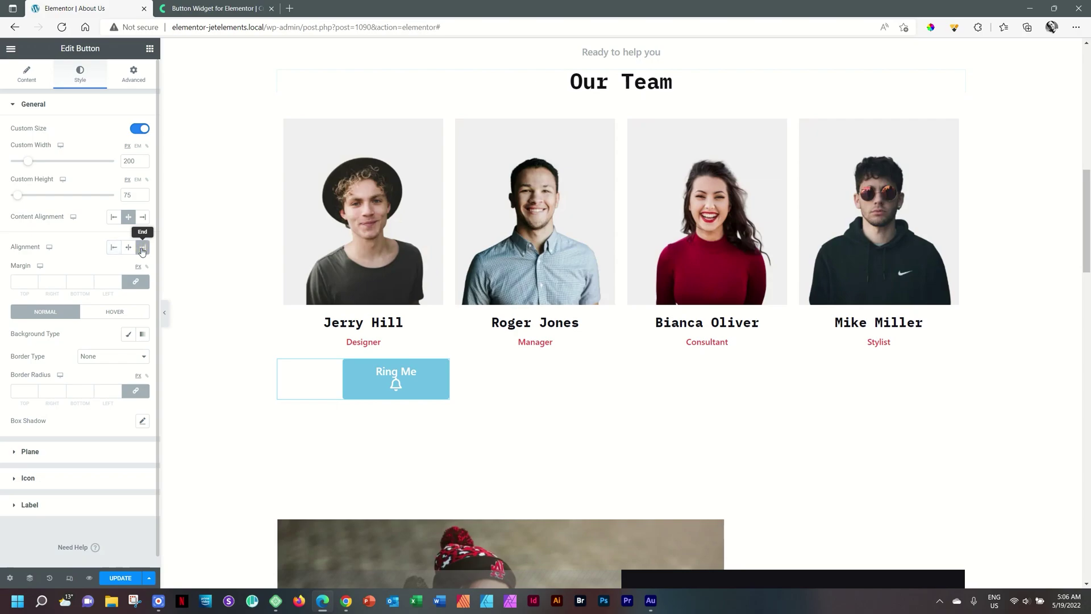
{"action": "left_click", "coordinate": [128, 248]}
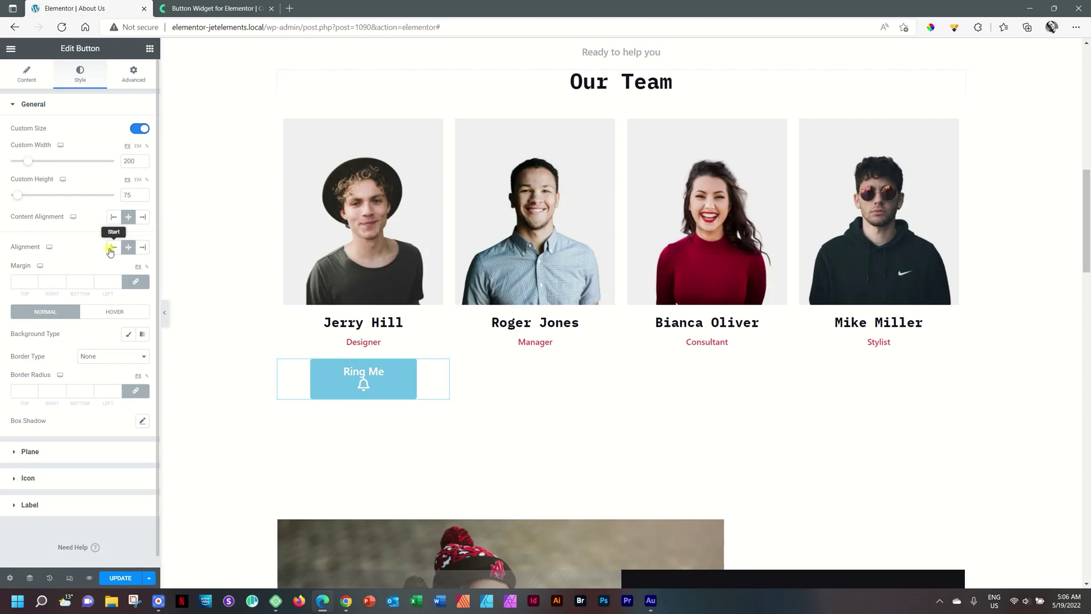
{"action": "left_click", "coordinate": [112, 249]}
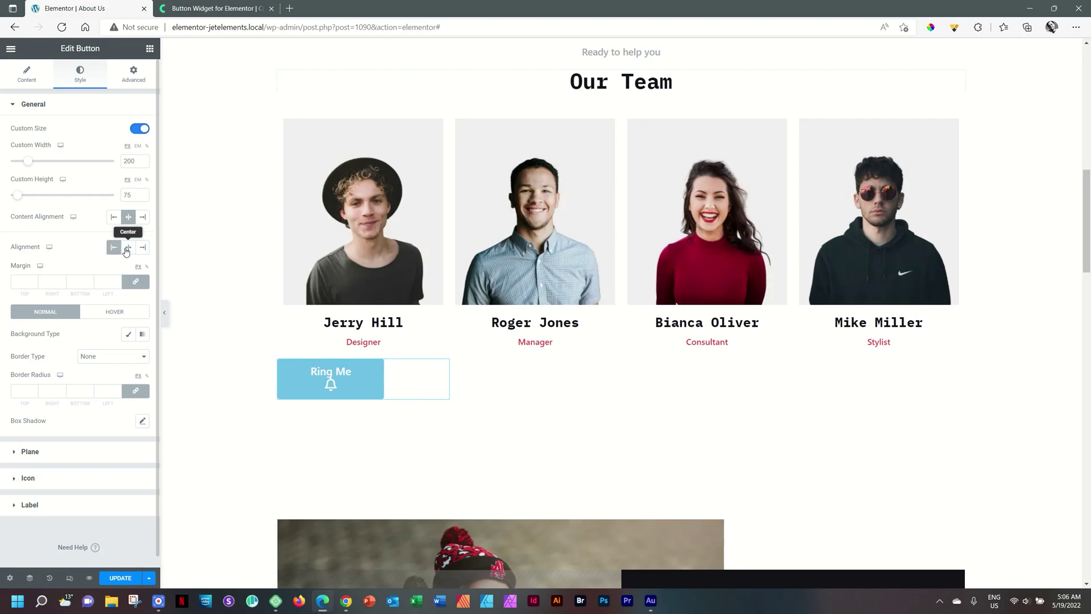
{"action": "left_click", "coordinate": [126, 250]}
{"action": "scroll", "coordinate": [126, 251], "scroll_direction": "down", "scroll_amount": 1}
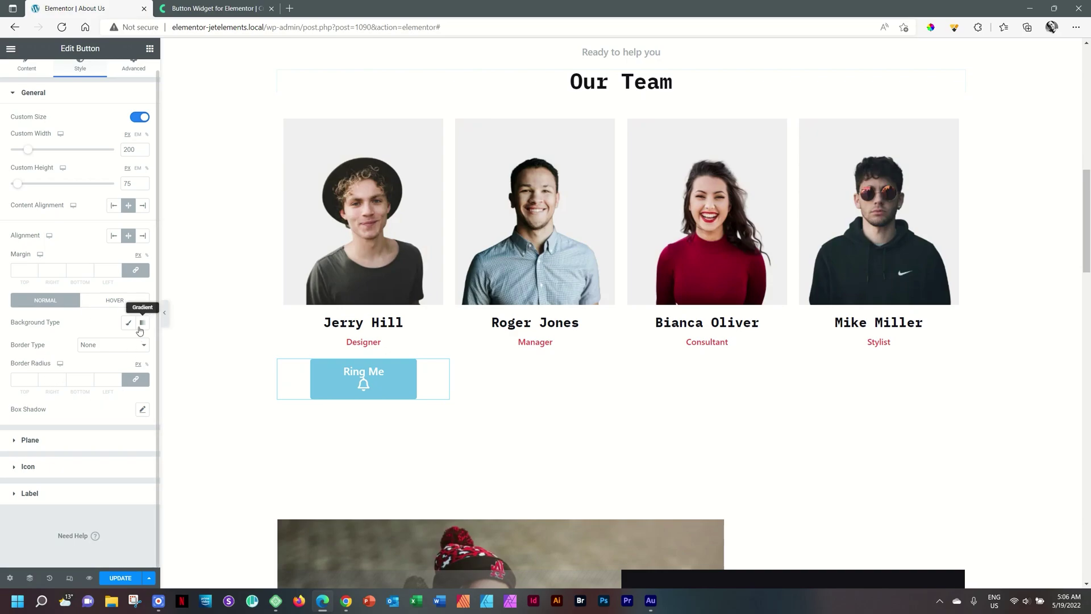
{"action": "scroll", "coordinate": [50, 111], "scroll_direction": "up", "scroll_amount": 1}
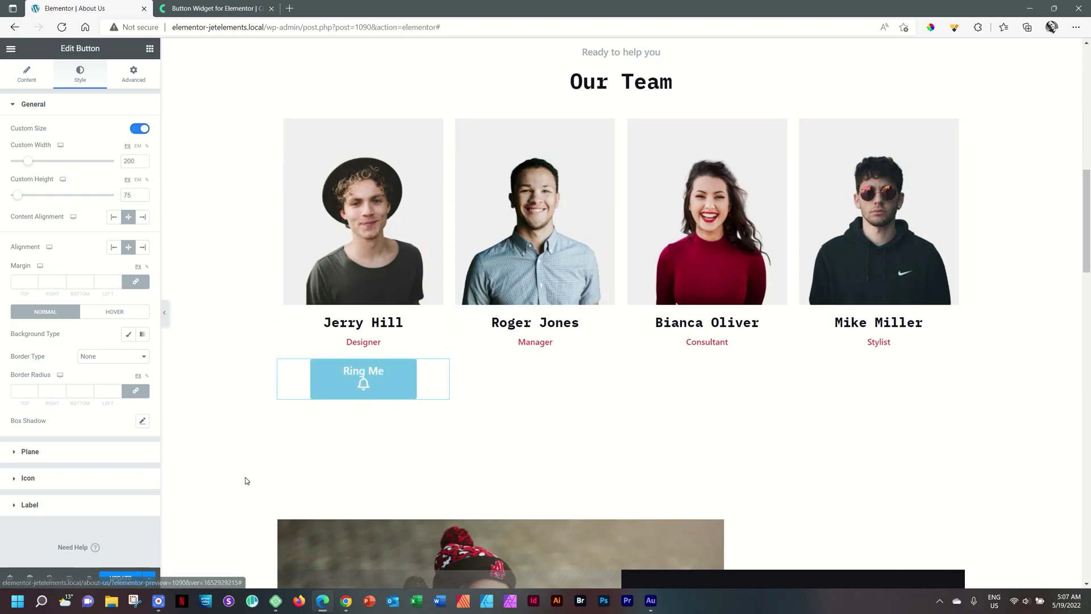
{"action": "left_click", "coordinate": [30, 452]}
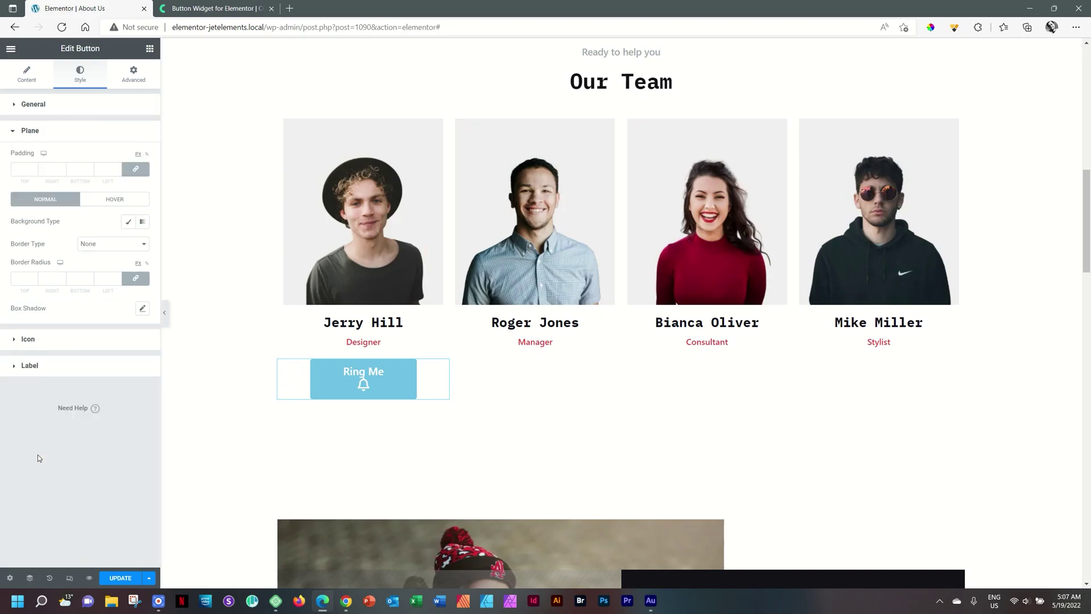
Switch the plane background to Gradient with a vivid green first colour.
{"action": "left_click", "coordinate": [142, 224]}
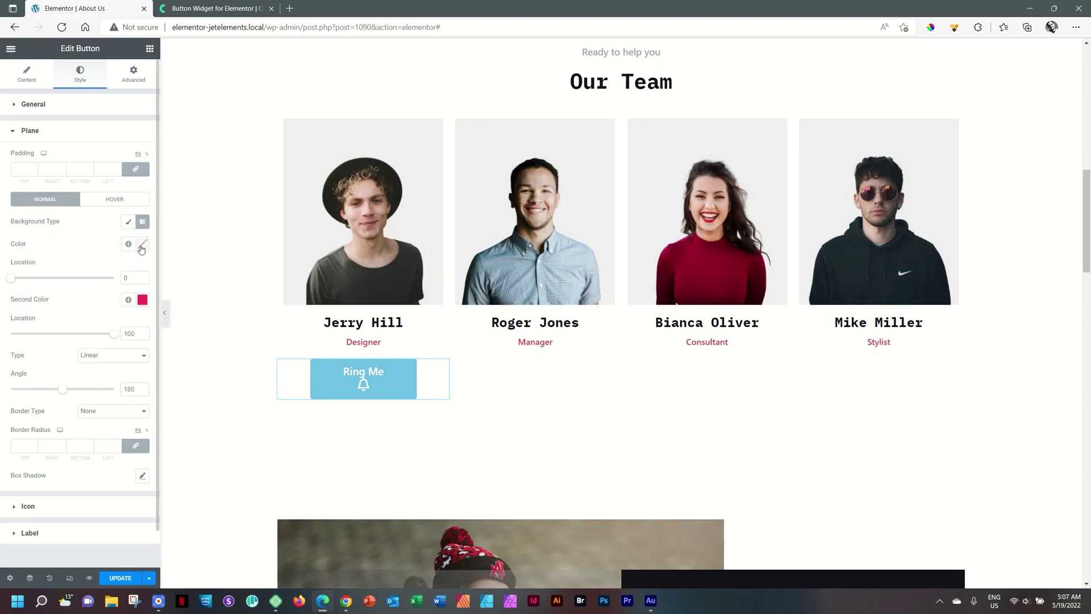
{"action": "left_click", "coordinate": [142, 245]}
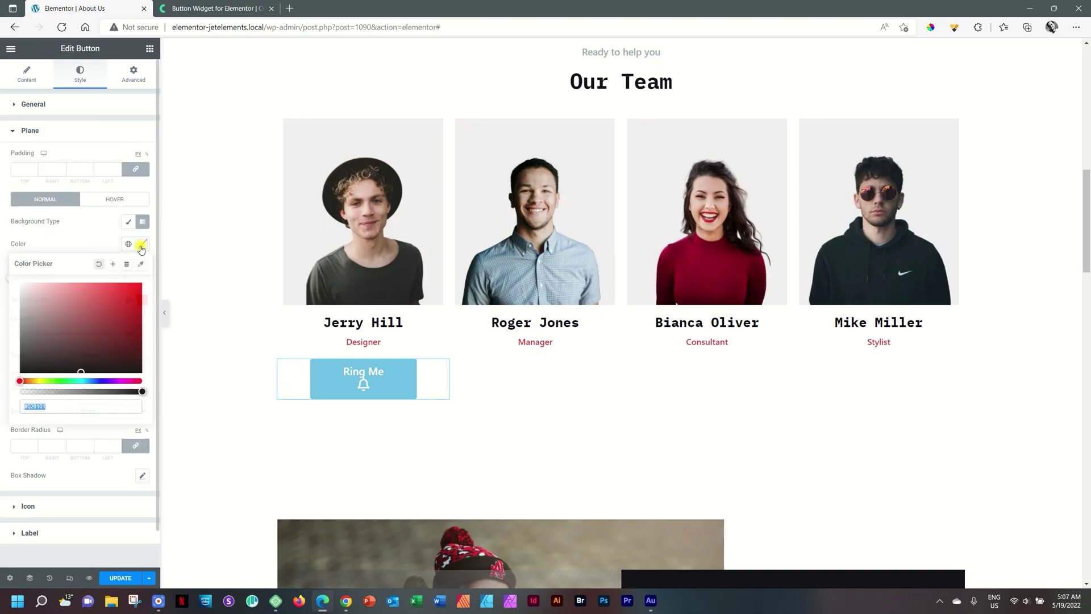
{"action": "left_click", "coordinate": [68, 381]}
{"action": "left_click_drag", "start_coordinate": [105, 338], "coordinate": [140, 283]}
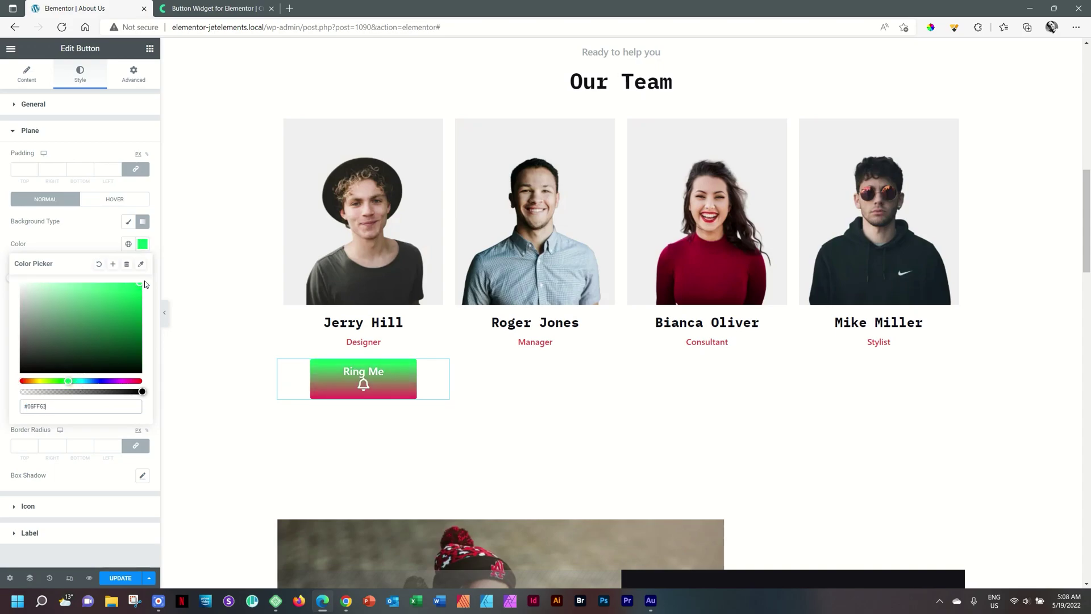
{"action": "left_click", "coordinate": [142, 244]}
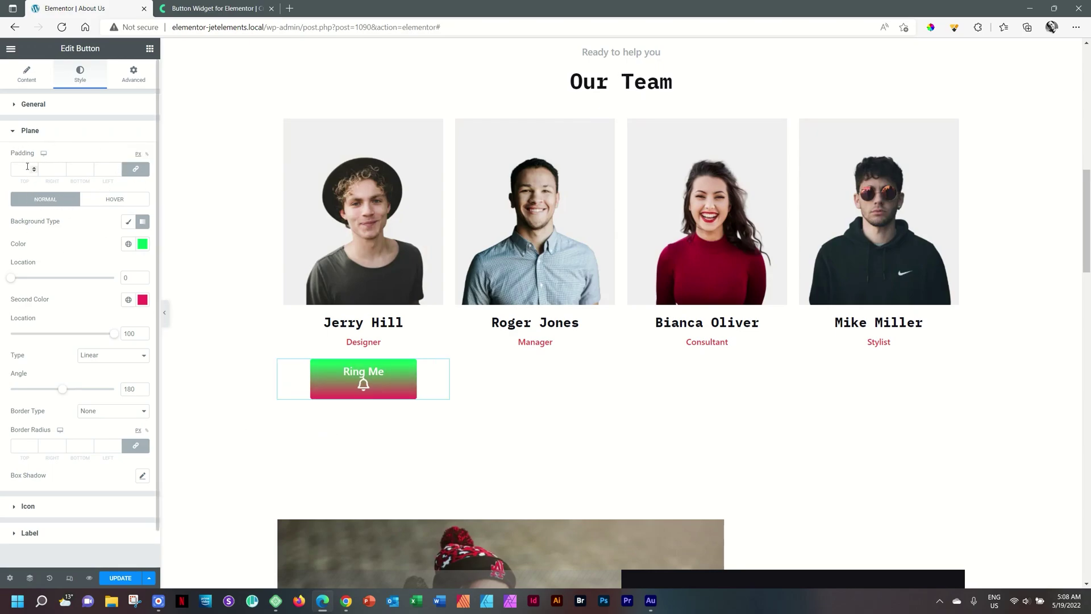
Try moving the gradient stops, then undo back to 0 and 100.
{"action": "left_click_drag", "start_coordinate": [11, 278], "coordinate": [48, 278]}
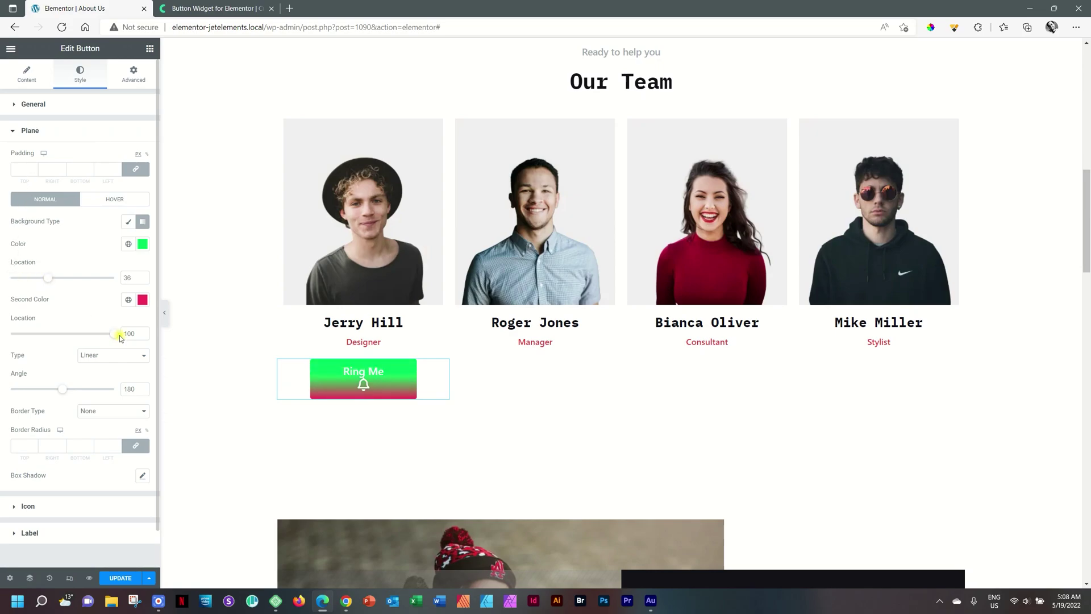
{"action": "left_click_drag", "start_coordinate": [114, 334], "coordinate": [94, 333]}
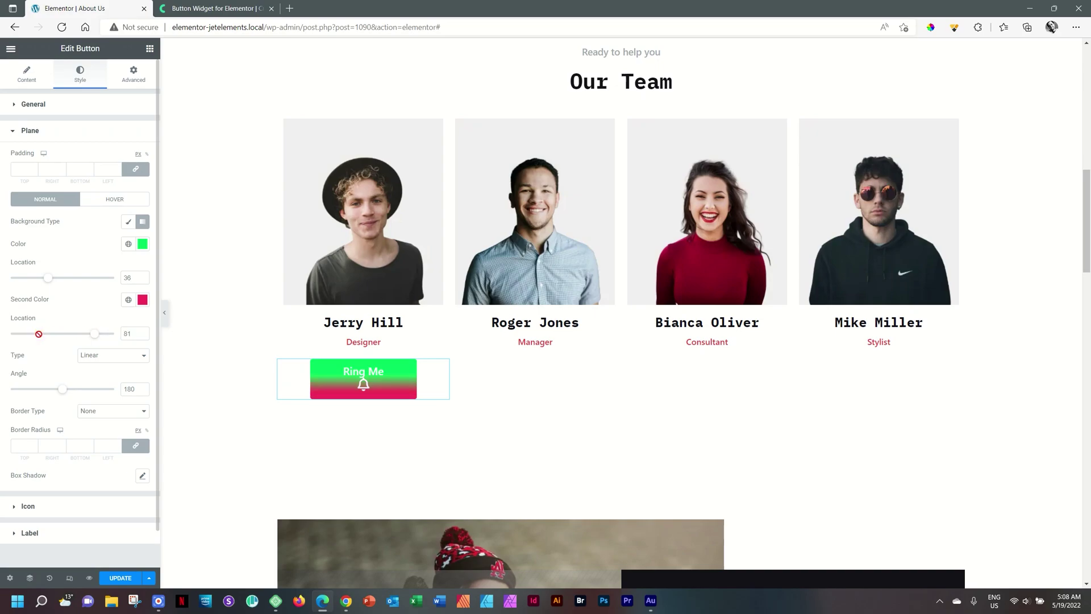
{"action": "left_click_drag", "start_coordinate": [45, 278], "coordinate": [90, 278]}
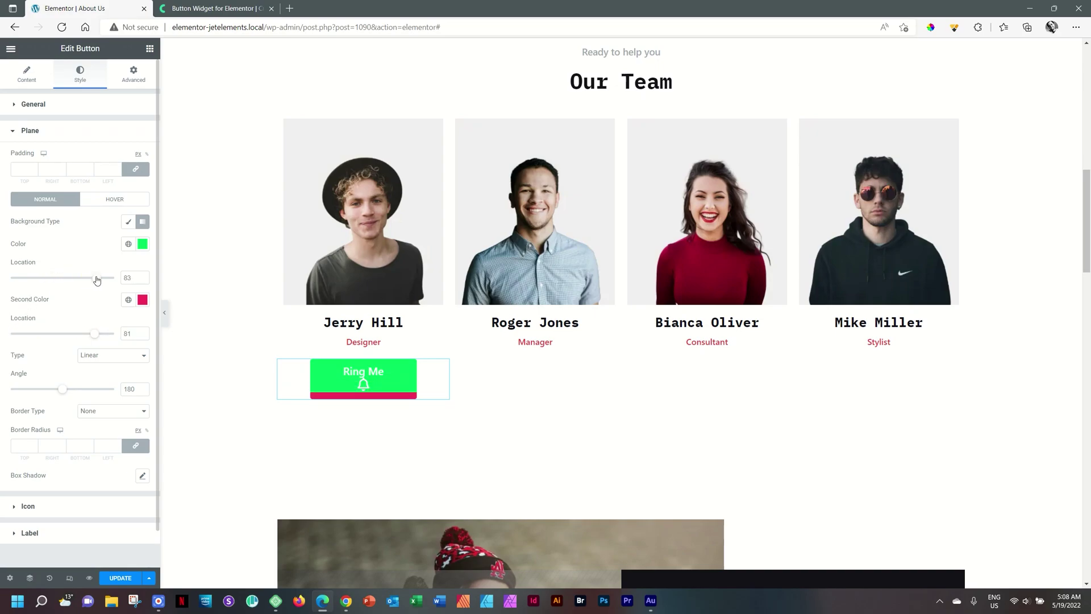
{"action": "key", "text": "ctrl+z"}
{"action": "key", "text": "ctrl+z"}
{"action": "key", "text": "ctrl+z"}
Keep the gradient type Linear after trying Radial, and set the angle to 300°.
{"action": "left_click", "coordinate": [115, 357]}
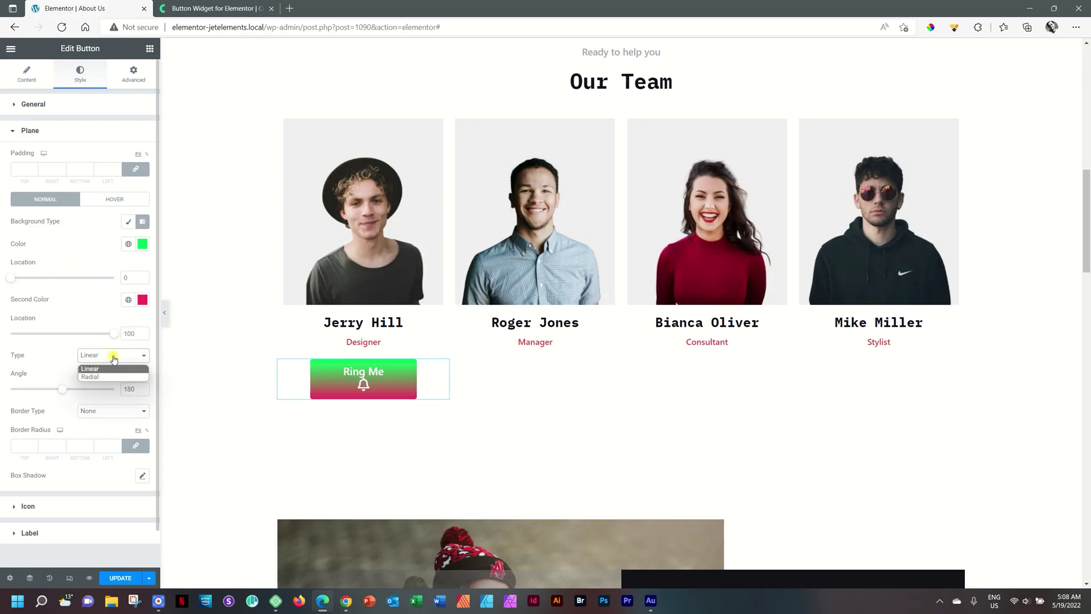
{"action": "left_click", "coordinate": [110, 376]}
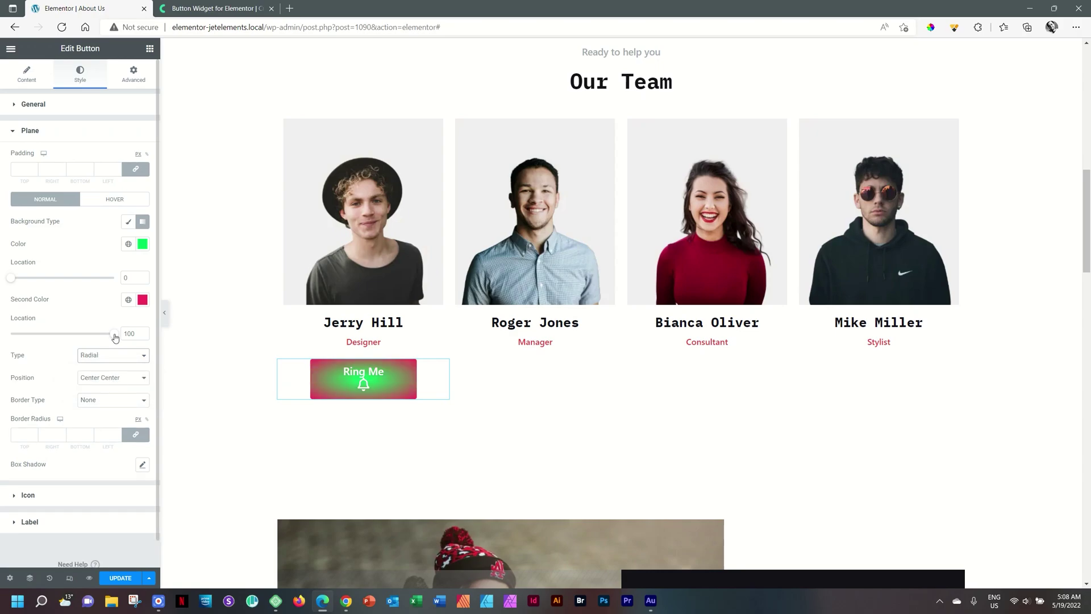
{"action": "left_click", "coordinate": [108, 358]}
{"action": "left_click", "coordinate": [101, 369]}
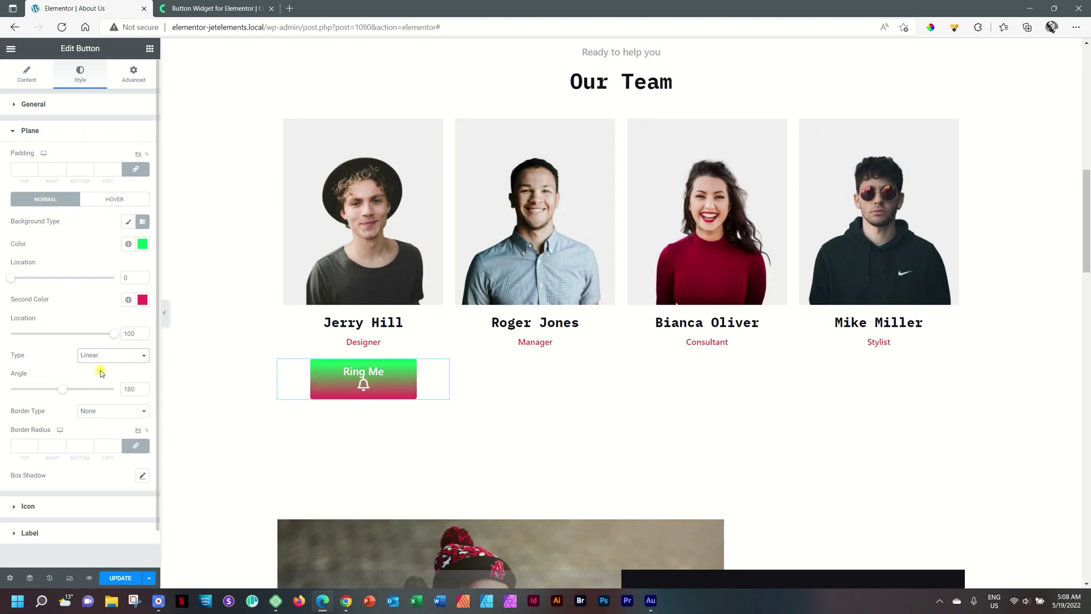
{"action": "left_click_drag", "start_coordinate": [64, 391], "coordinate": [101, 396]}
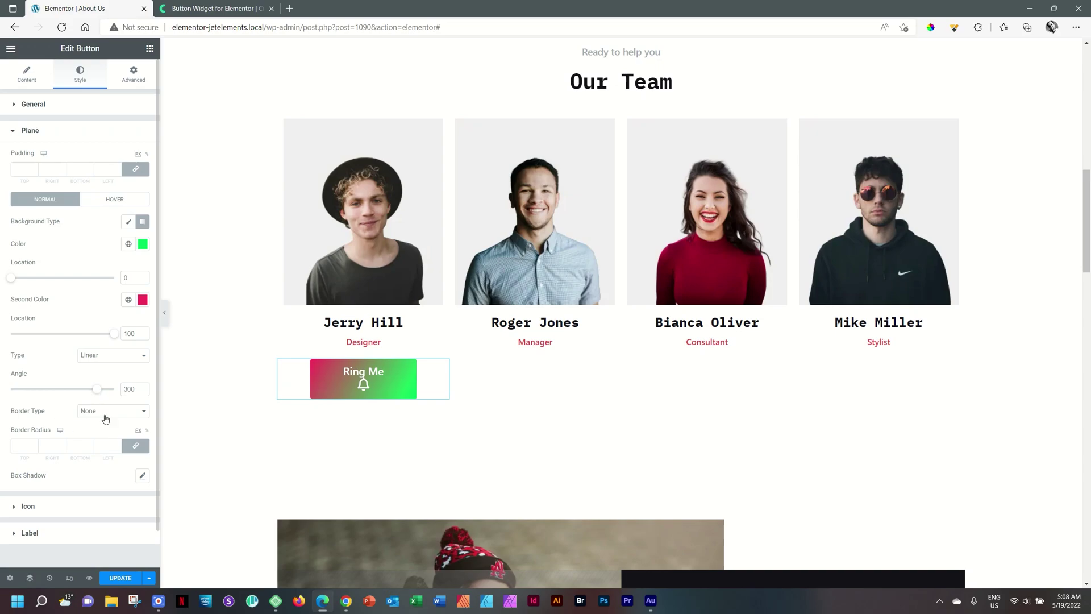
{"action": "scroll", "coordinate": [67, 452], "scroll_direction": "down", "scroll_amount": 1}
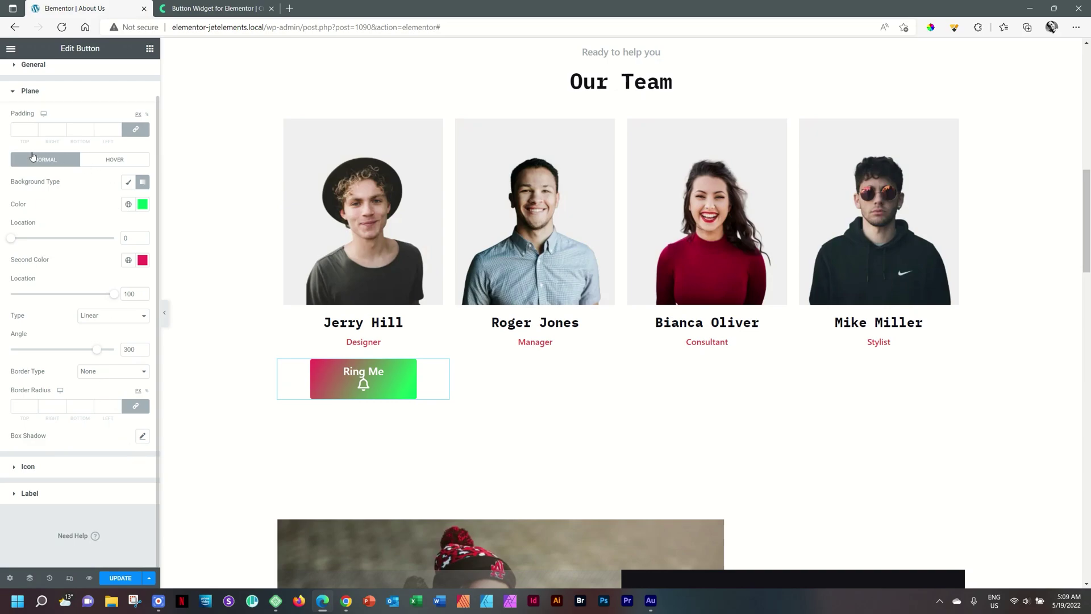
Give the hover background a gradient with bright yellow #F4FF00 as its first colour.
{"action": "left_click", "coordinate": [122, 160]}
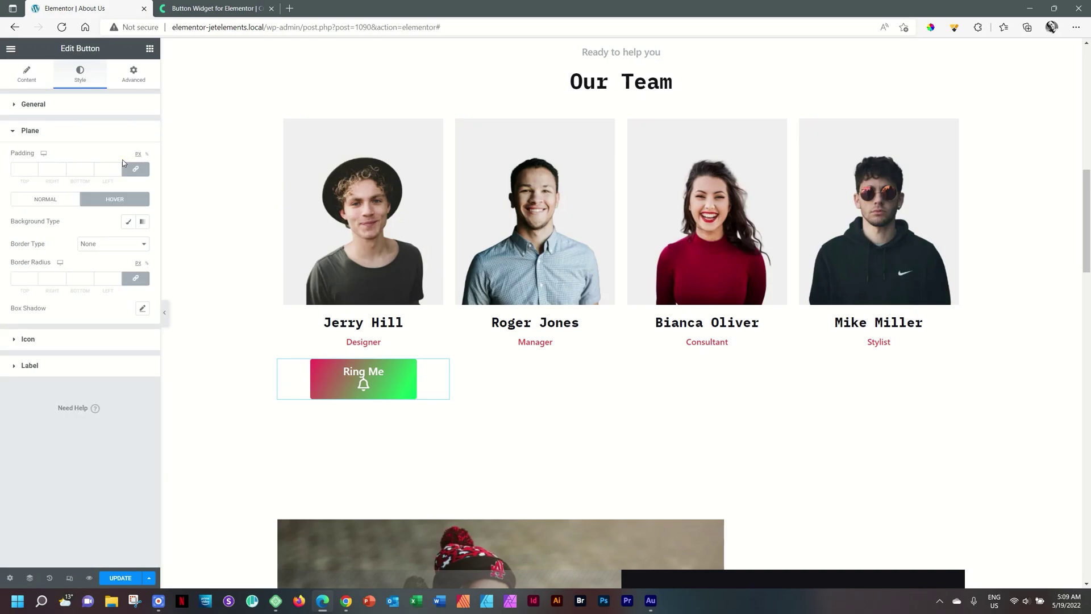
{"action": "left_click", "coordinate": [137, 221]}
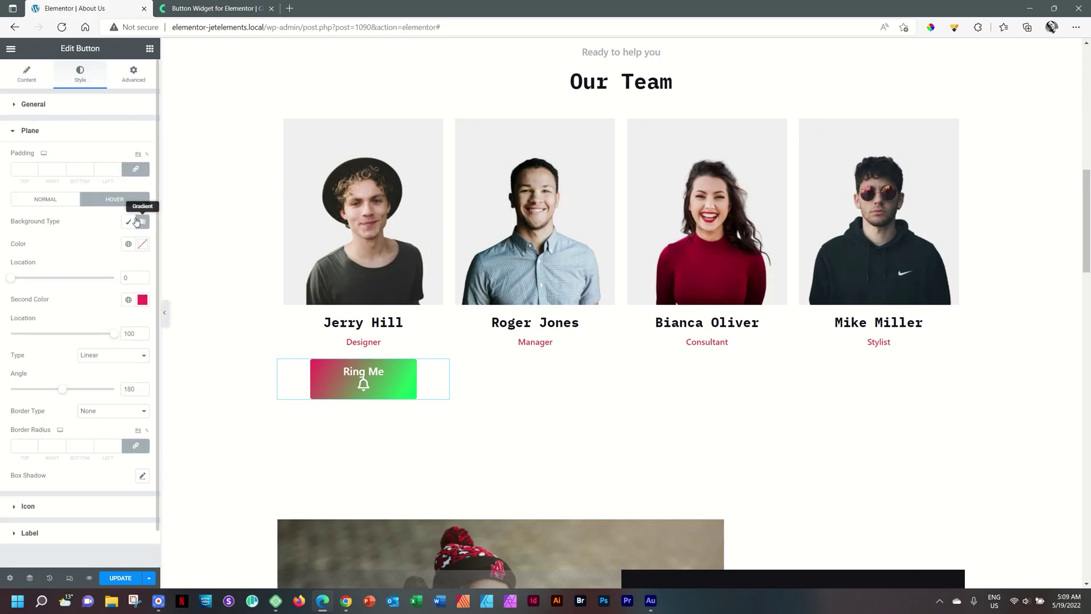
{"action": "left_click", "coordinate": [142, 244]}
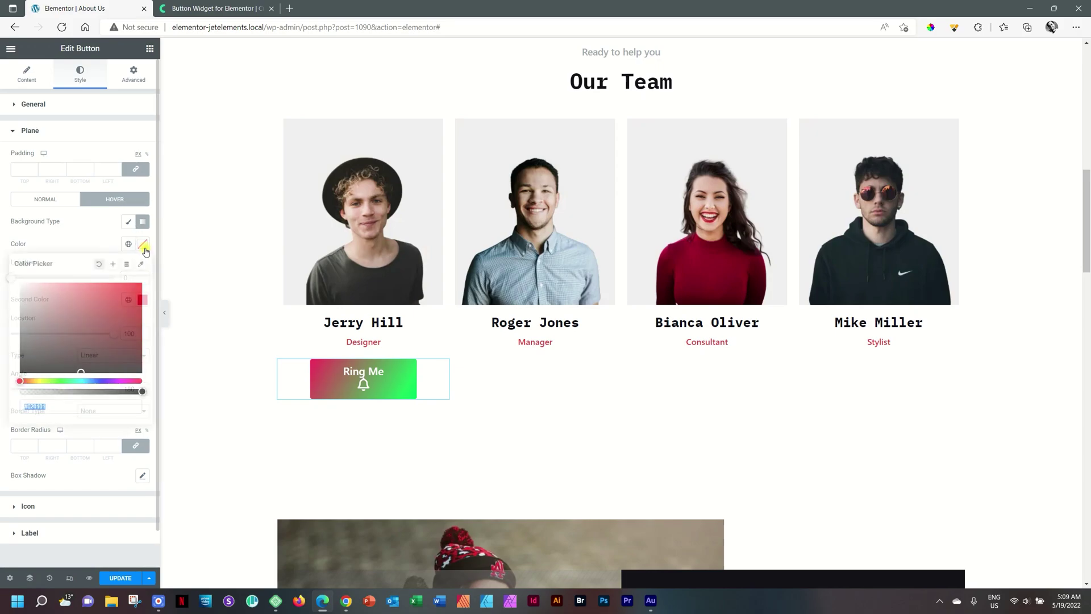
{"action": "left_click", "coordinate": [40, 381]}
{"action": "left_click_drag", "start_coordinate": [98, 331], "coordinate": [146, 273]}
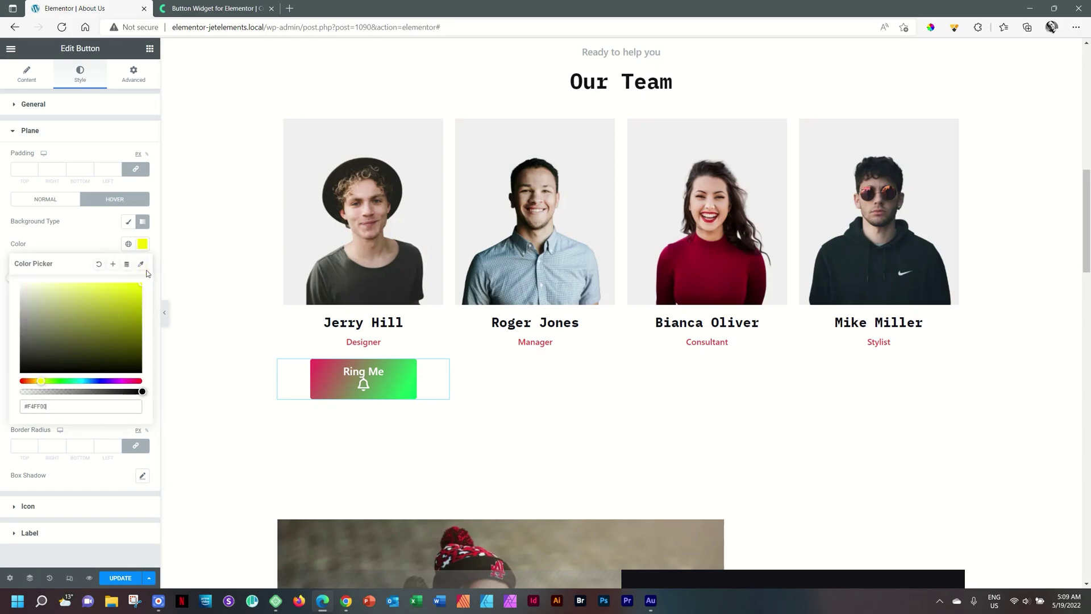
{"action": "left_click", "coordinate": [129, 230]}
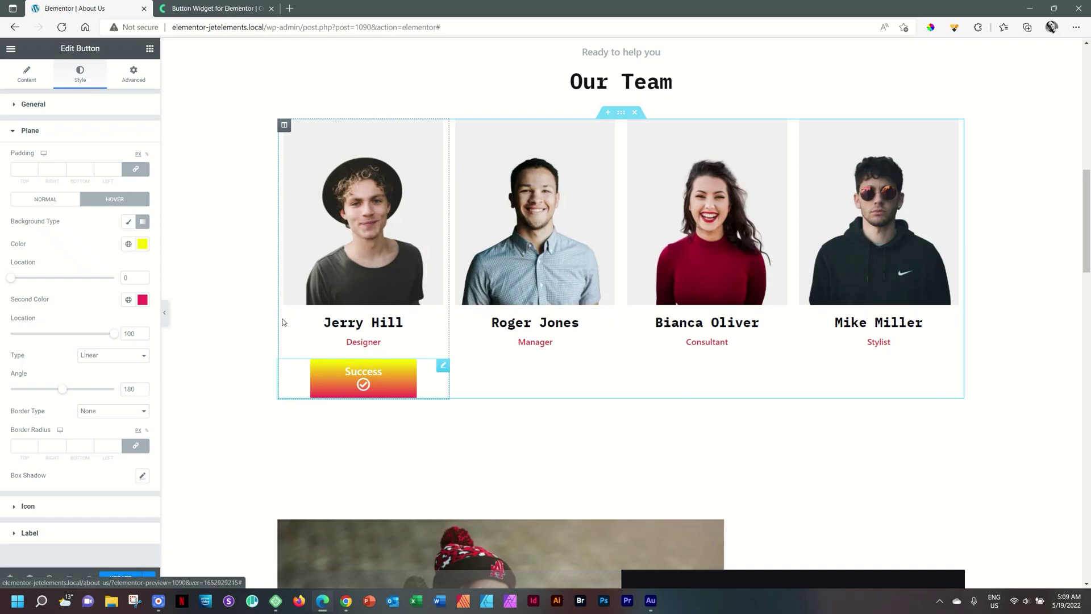
{"action": "left_click", "coordinate": [31, 132]}
Enlarge the bell icon to size 25 and raise its icon box height to 69.
{"action": "left_click", "coordinate": [40, 160]}
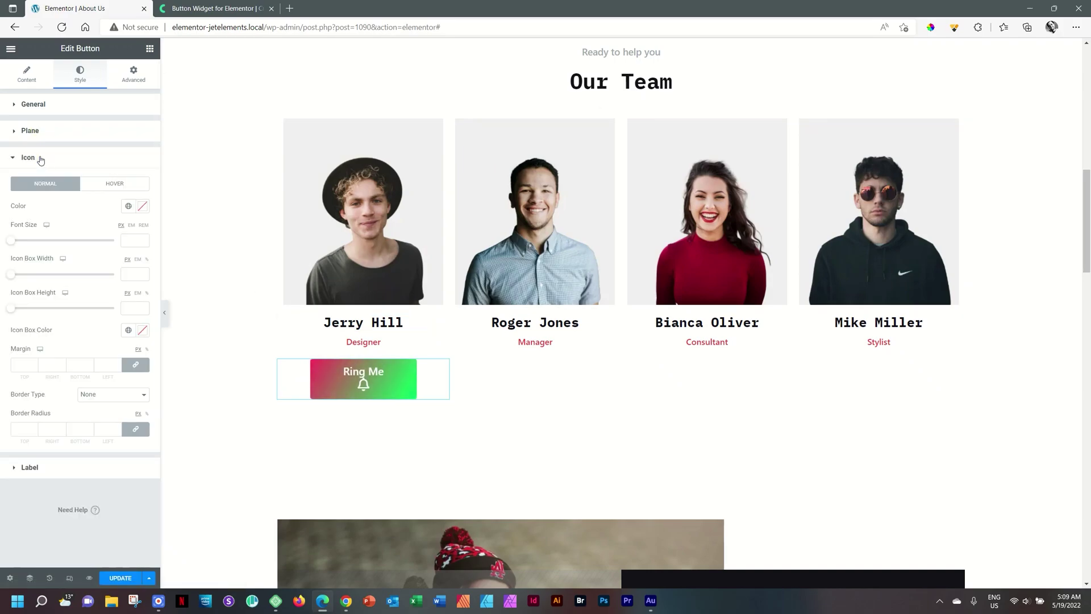
{"action": "left_click_drag", "start_coordinate": [10, 240], "coordinate": [37, 242]}
{"action": "left_click_drag", "start_coordinate": [10, 308], "coordinate": [22, 309]}
{"action": "left_click_drag", "start_coordinate": [22, 311], "coordinate": [43, 319]}
Unlink the icon margins and give the bell a 15 px top margin.
{"action": "left_click", "coordinate": [135, 364]}
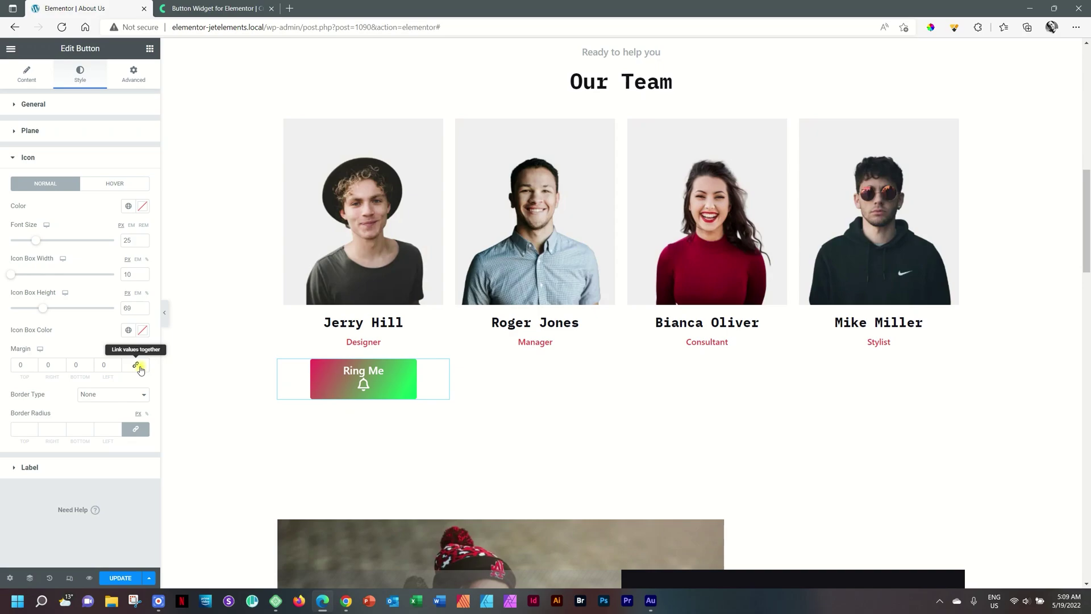
{"action": "double_click", "coordinate": [30, 364]}
{"action": "type", "text": "7"}
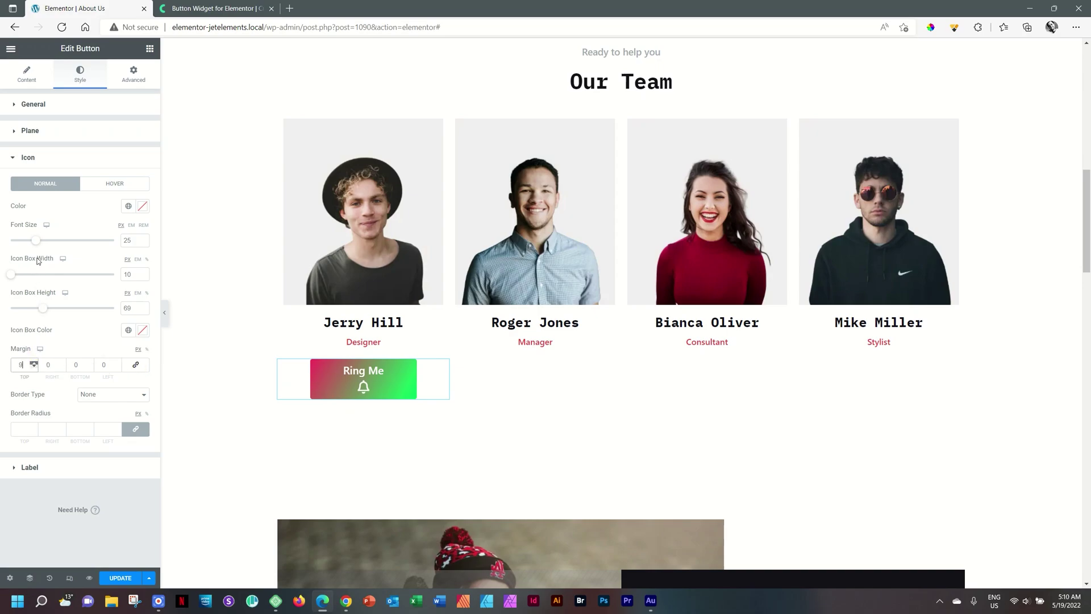
{"action": "key", "text": "BackSpace"}
{"action": "type", "text": "14"}
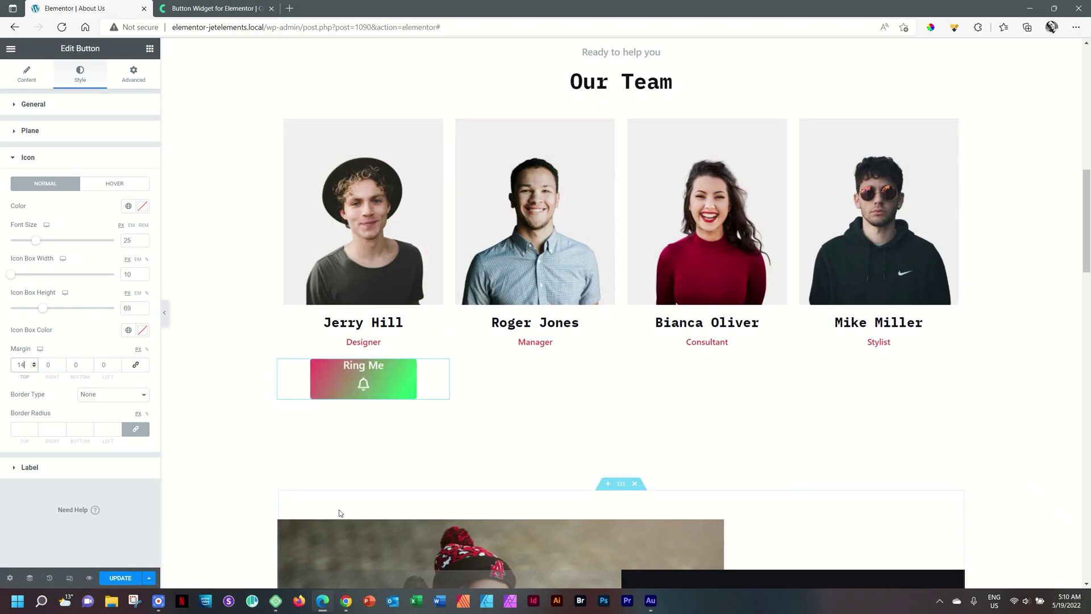
{"action": "left_click", "coordinate": [34, 363]}
{"action": "left_click", "coordinate": [34, 367]}
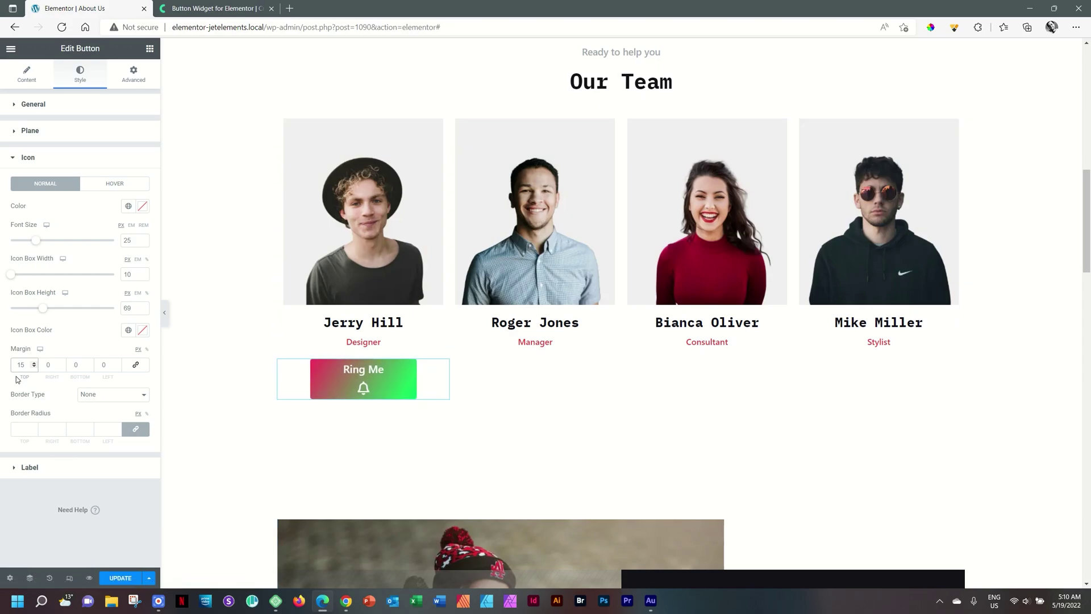
{"action": "left_click", "coordinate": [31, 468]}
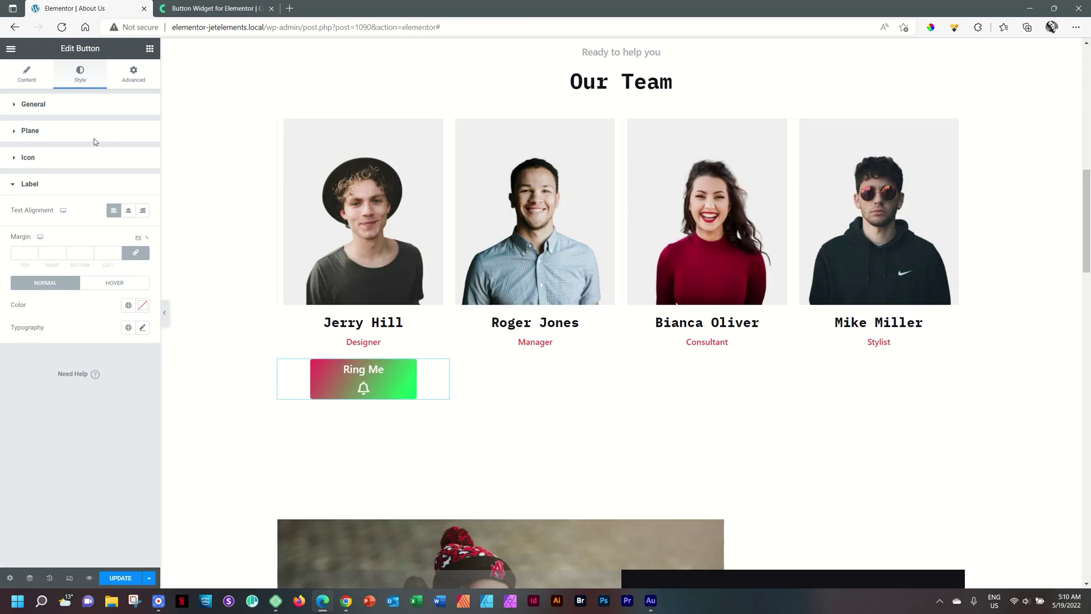
Make the Ring Me button 100 tall and shrink the icon box height to 48.
{"action": "left_click", "coordinate": [37, 107]}
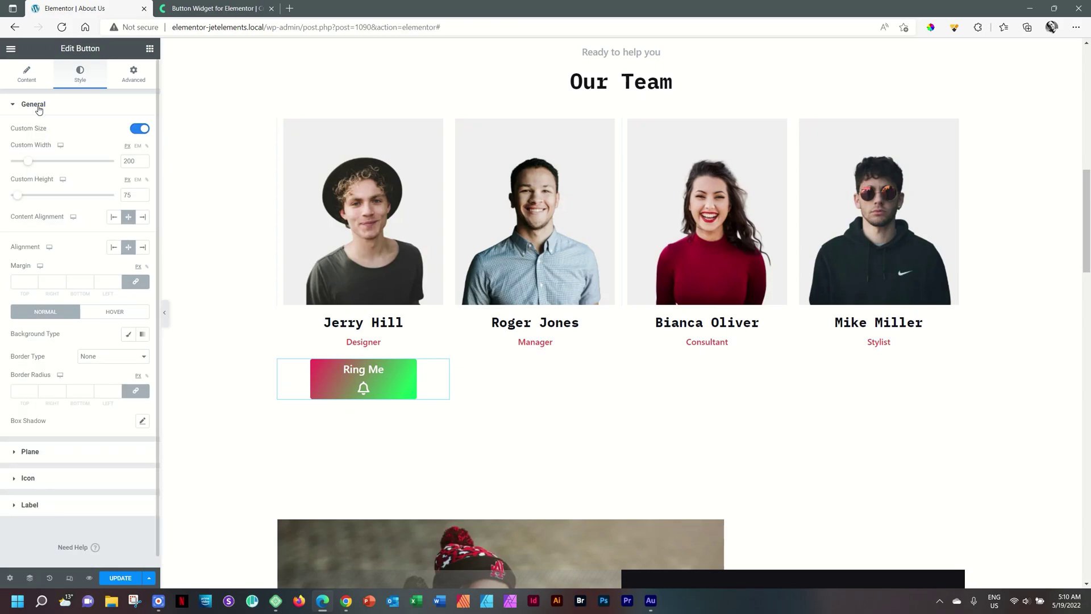
{"action": "left_click_drag", "start_coordinate": [18, 195], "coordinate": [21, 201]}
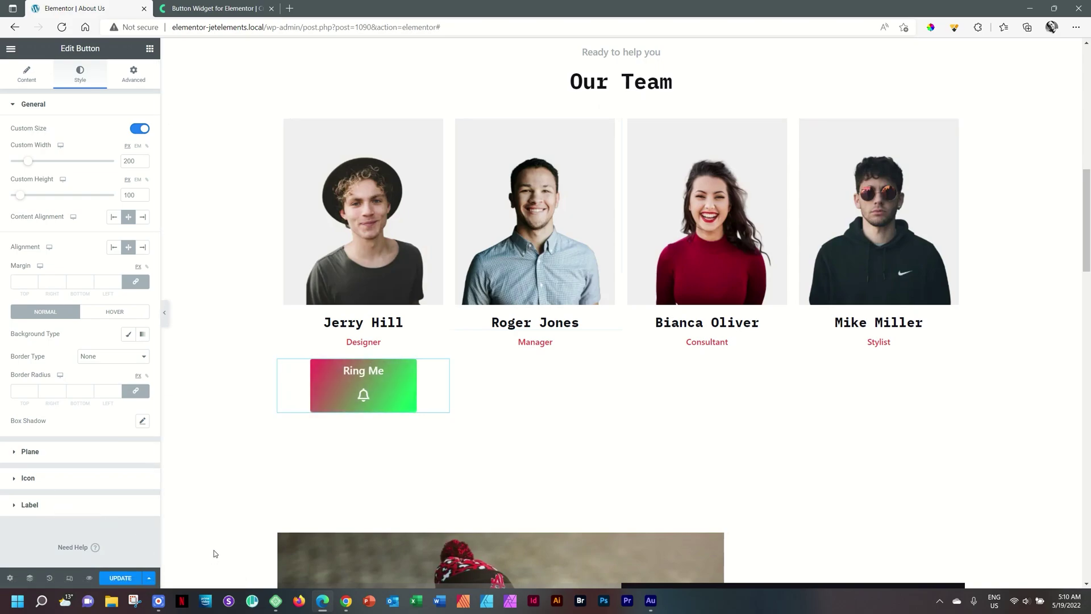
{"action": "left_click", "coordinate": [48, 478]}
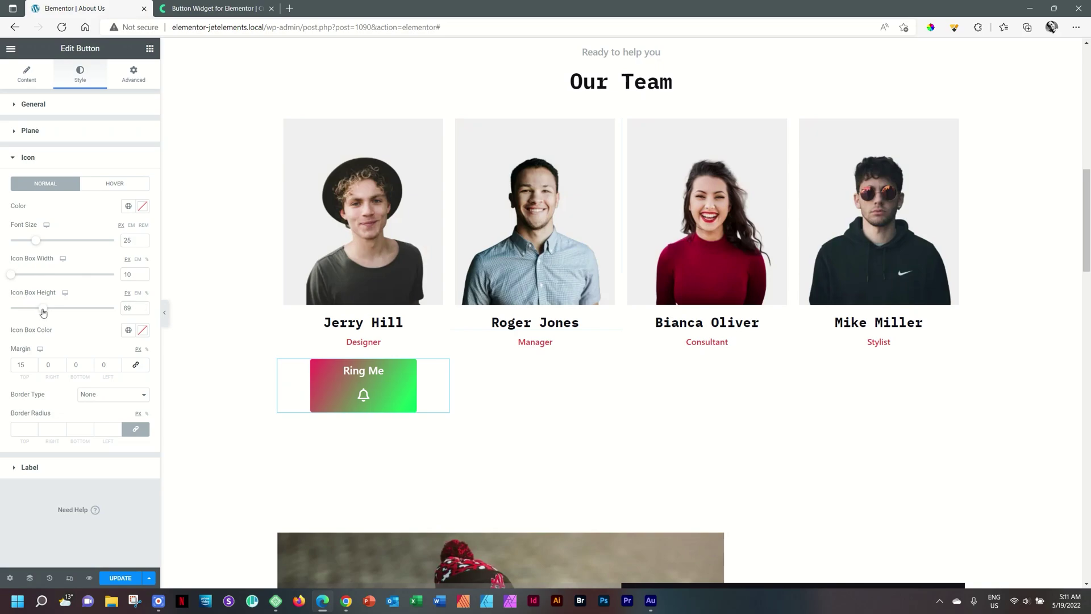
{"action": "left_click_drag", "start_coordinate": [43, 308], "coordinate": [18, 314]}
{"action": "left_click", "coordinate": [37, 159]}
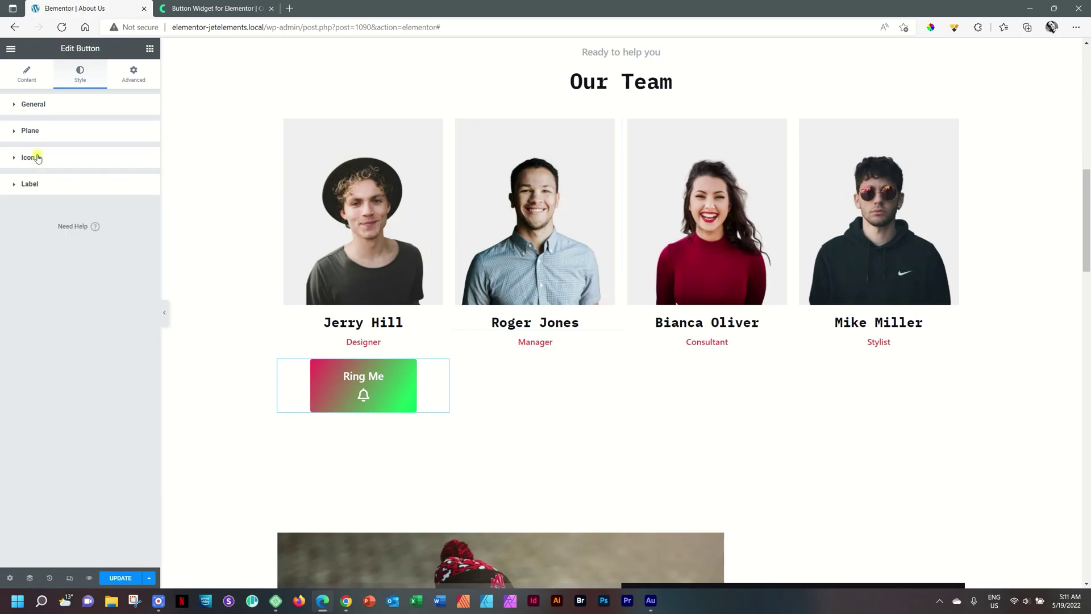